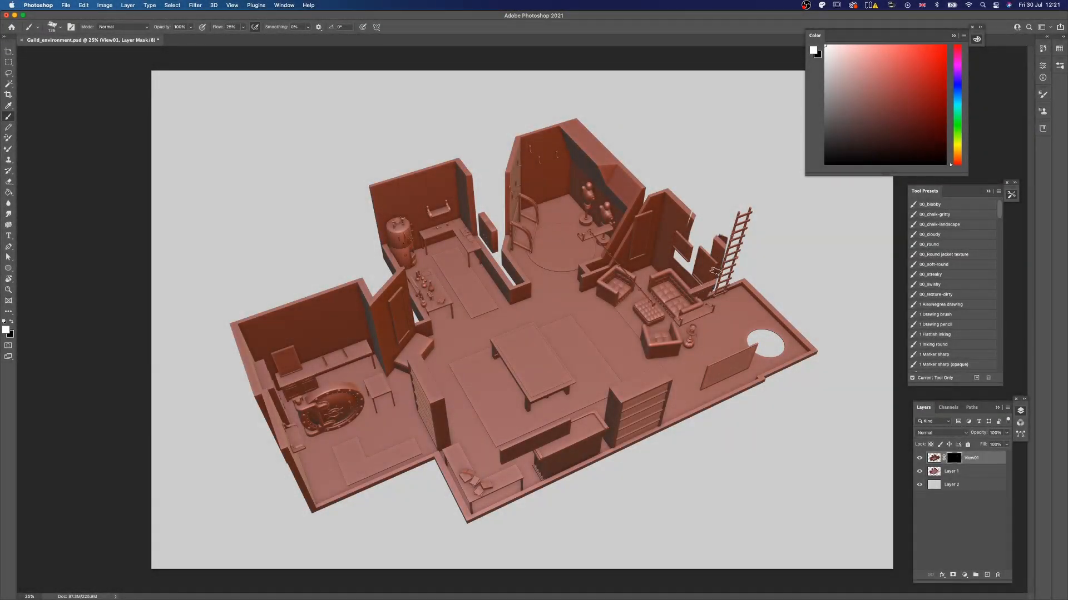
- Paint on the View01 layer mask over the wall and ladder area to blend the two renders together
mouse_move(715, 272)
left_mouse_down()
mouse_move(701, 239)
mouse_move(689, 256)
mouse_move(719, 274)
mouse_move(716, 238)
mouse_move(734, 222)
mouse_move(728, 261)
left_mouse_up()
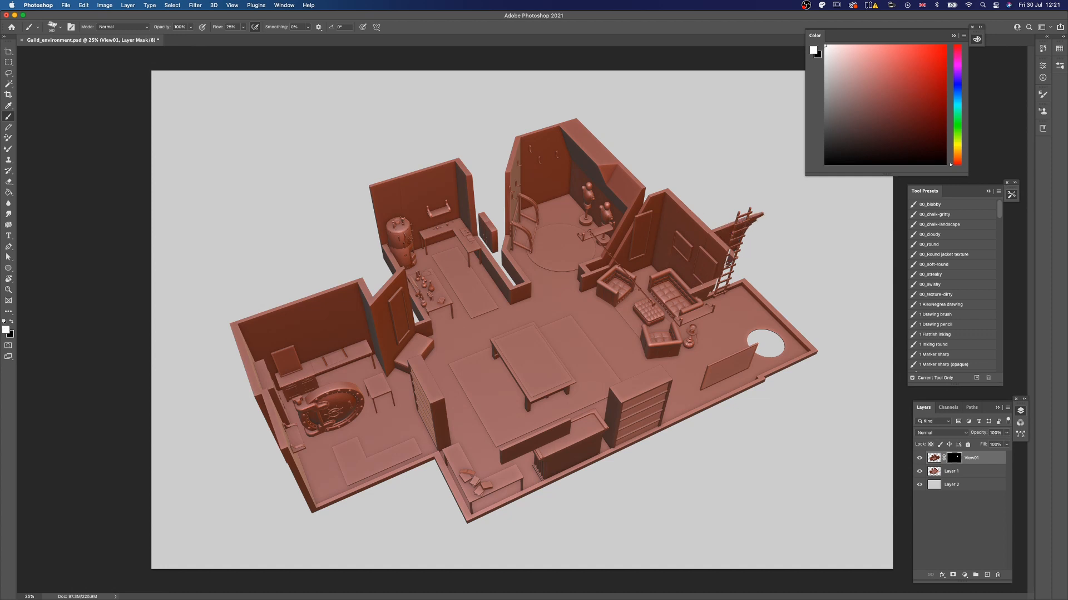
key("x")
key("x")
mouse_move(720, 240)
left_mouse_down()
mouse_move(726, 272)
mouse_move(741, 266)
mouse_move(763, 218)
mouse_move(764, 293)
mouse_move(733, 282)
mouse_move(717, 298)
left_mouse_up()
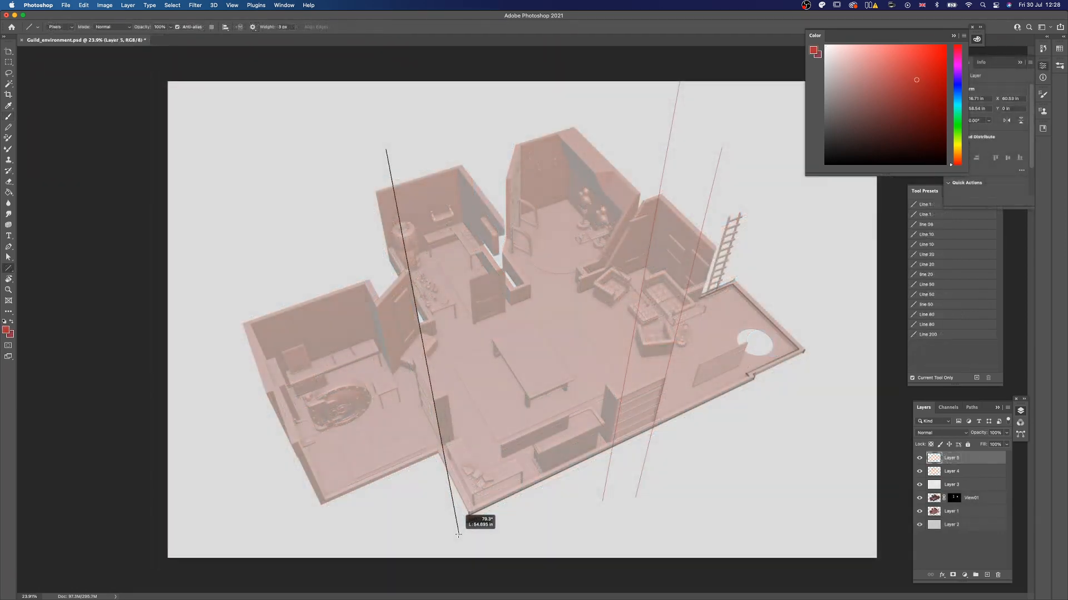
- Draw a fan of thin red near-vertical perspective guide lines across the whole building on Layer 5
left_click_drag(458, 535, 458, 535)
left_click_drag(207, 234, 355, 543)
left_click_drag(452, 86, 488, 533)
left_click_drag(509, 85, 512, 514)
left_click_drag(578, 69, 548, 507)
left_click_drag(601, 88, 555, 506)
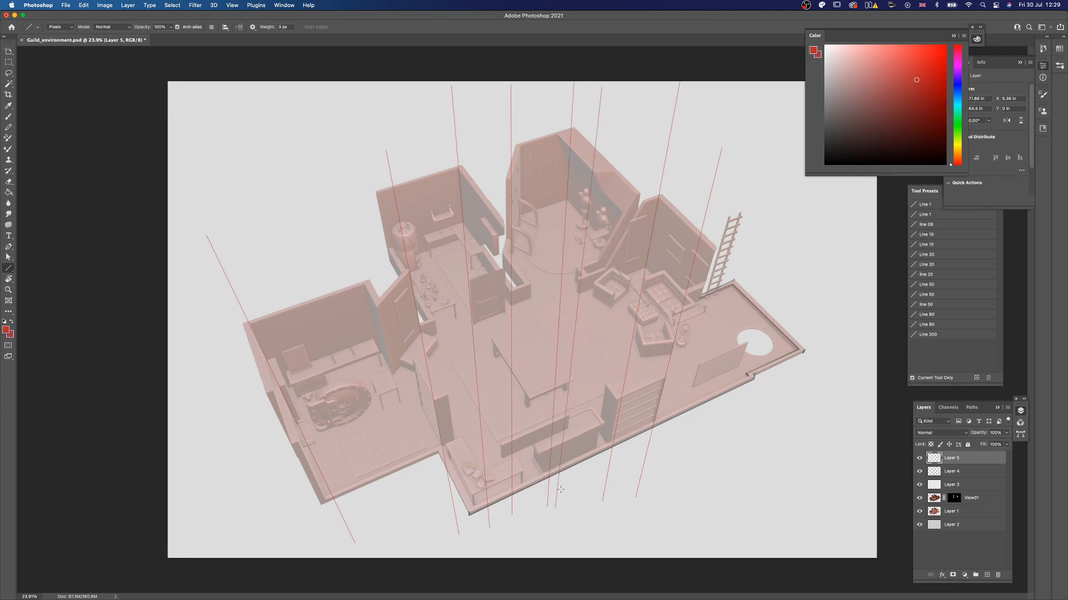
left_click_drag(801, 129, 681, 526)
left_click_drag(777, 101, 650, 519)
left_click_drag(327, 68, 425, 536)
mouse_move(818, 185)
left_mouse_down()
mouse_move(681, 534)
mouse_move(729, 525)
left_mouse_up()
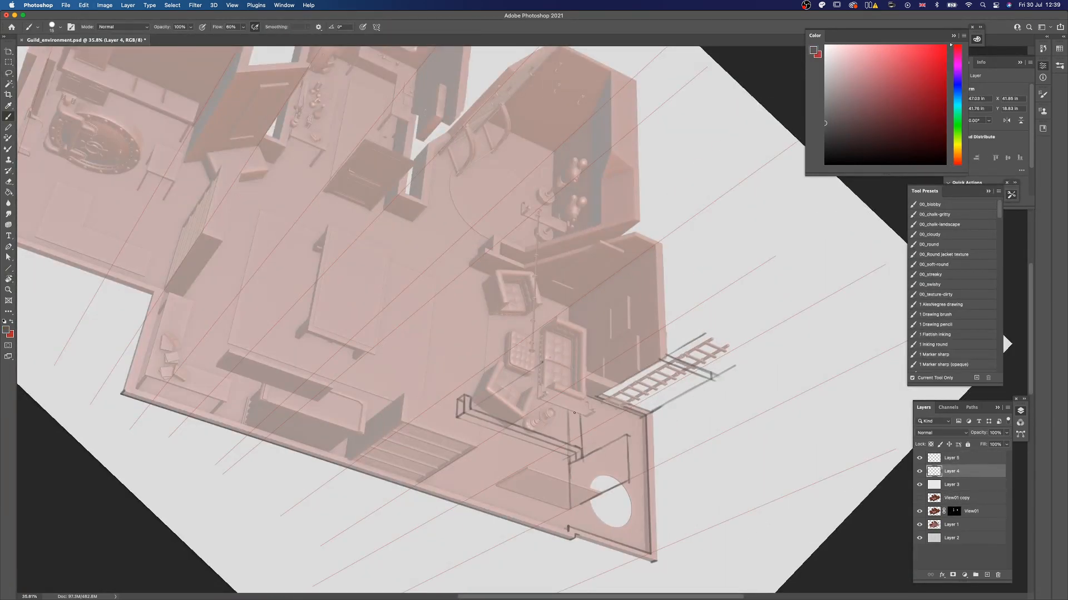
- Sketch the vertical wall corner and the floor edge of the lounge on Layer 4, following the perspective guides
key("r")
mouse_move(574, 414)
left_mouse_down()
mouse_move(601, 472)
mouse_move(639, 395)
mouse_move(715, 357)
left_mouse_up()
key("b")
mouse_move(661, 399)
left_mouse_down()
mouse_move(595, 381)
mouse_move(620, 436)
left_mouse_up()
left_click_drag(561, 355, 587, 344)
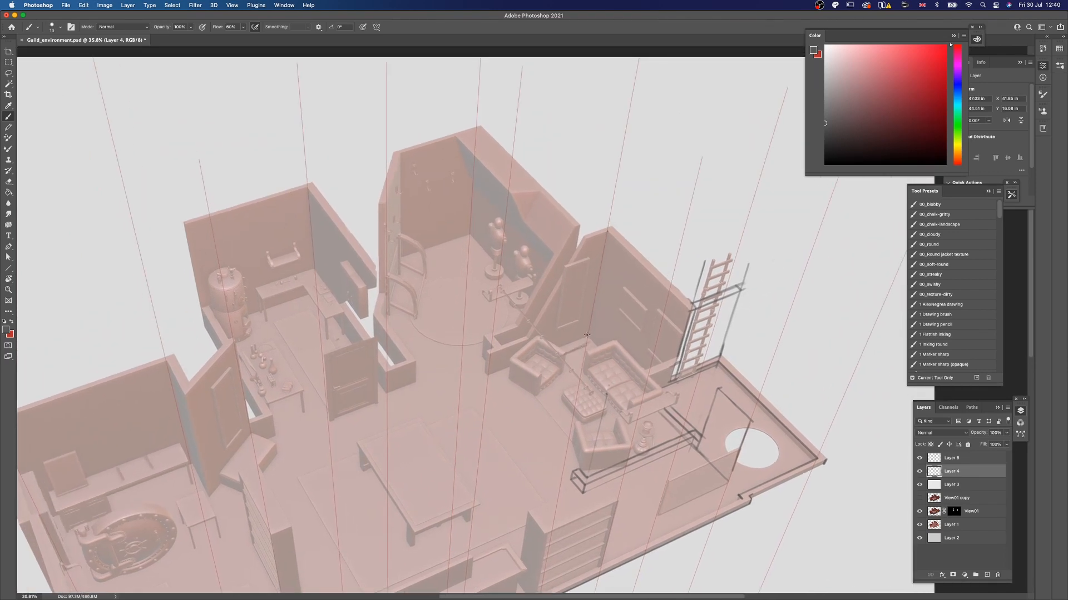
left_click_drag(605, 244, 593, 311)
scroll(591, 323, "up", 1)
key("bracketright")
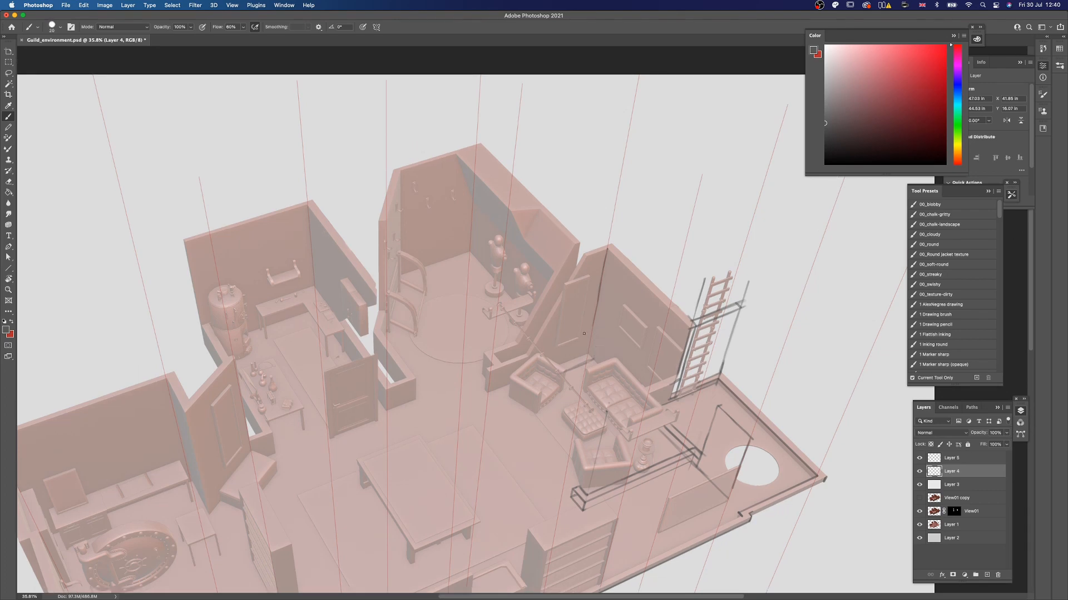
left_click_drag(589, 325, 554, 346)
left_click_drag(553, 341, 550, 364)
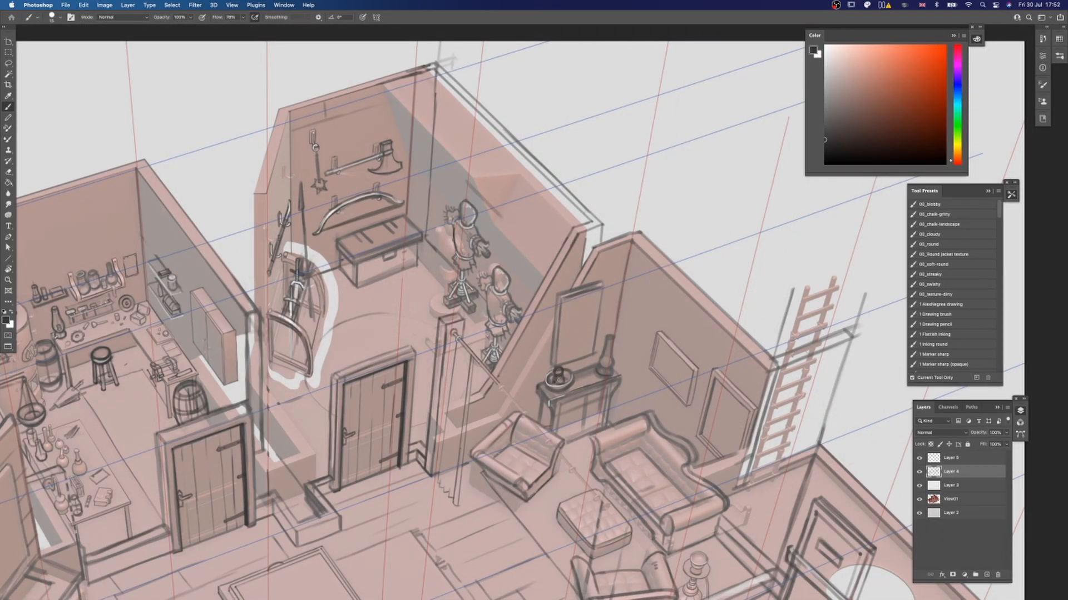
- Refine the lounge cabinet beneath the mirror on Layer 4, sketching its double doors and handles
left_click(556, 379, "alt")
key("r")
mouse_move(565, 373)
left_mouse_down()
mouse_move(572, 381)
mouse_move(554, 416)
mouse_move(626, 367)
left_mouse_up()
key("bracketleft")
left_click_drag(626, 371, 615, 402)
mouse_move(565, 399)
left_mouse_down()
mouse_move(606, 383)
mouse_move(589, 413)
left_mouse_up()
mouse_move(568, 436)
left_mouse_down()
mouse_move(611, 420)
mouse_move(561, 431)
left_mouse_up()
key("r")
left_click_drag(584, 407, 595, 422)
left_click_drag(594, 401, 594, 425)
left_click_drag(616, 377, 616, 413)
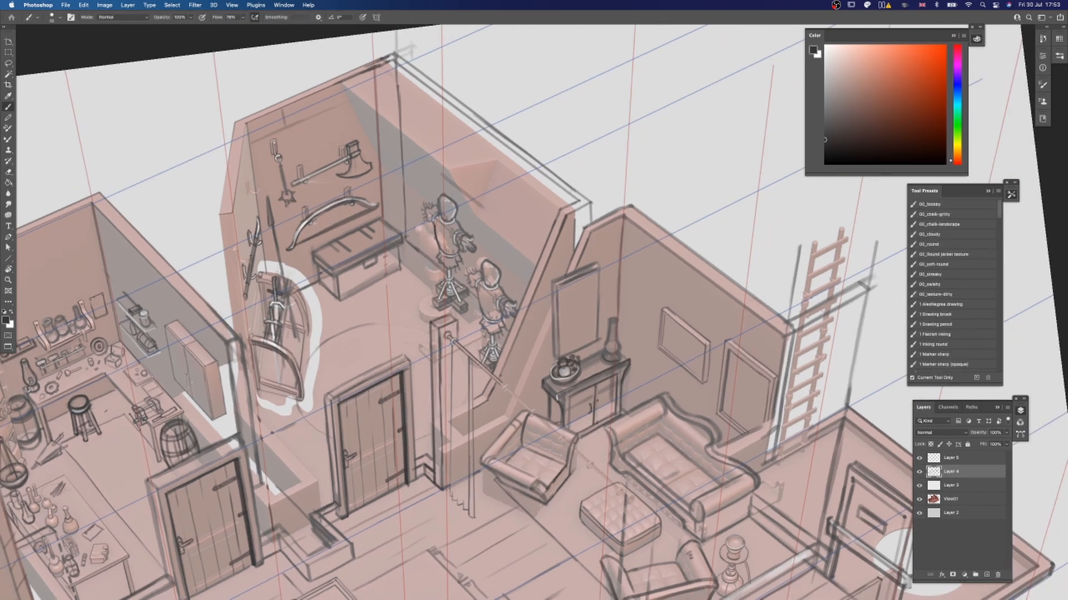
left_click_drag(609, 356, 607, 364)
left_click_drag(603, 362, 607, 371)
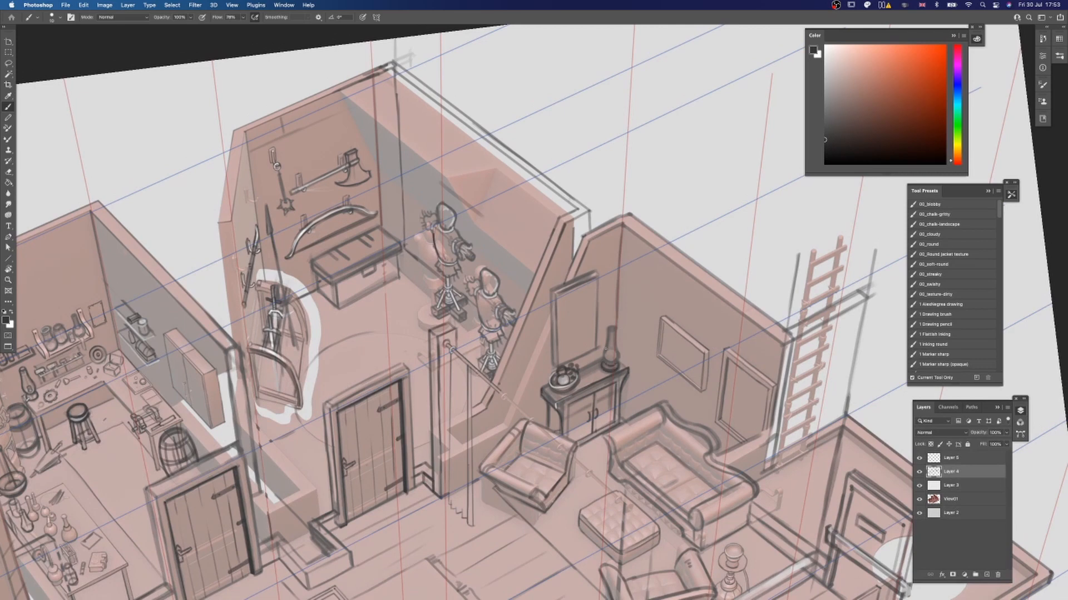
- Sketch the frame edges of the tall mirror above the lounge cabinet
left_click_drag(597, 291, 597, 351)
left_click_drag(555, 294, 552, 367)
key("z")
mouse_move(650, 433)
left_mouse_down()
mouse_move(622, 453)
mouse_move(511, 356)
left_mouse_up()
left_click_drag(511, 356, 542, 353)
key("b")
left_click_drag(616, 329, 622, 336)
mouse_move(572, 309)
left_mouse_down()
mouse_move(574, 330)
mouse_move(532, 352)
left_mouse_up()
key("super+z")
left_click_drag(535, 351, 572, 327)
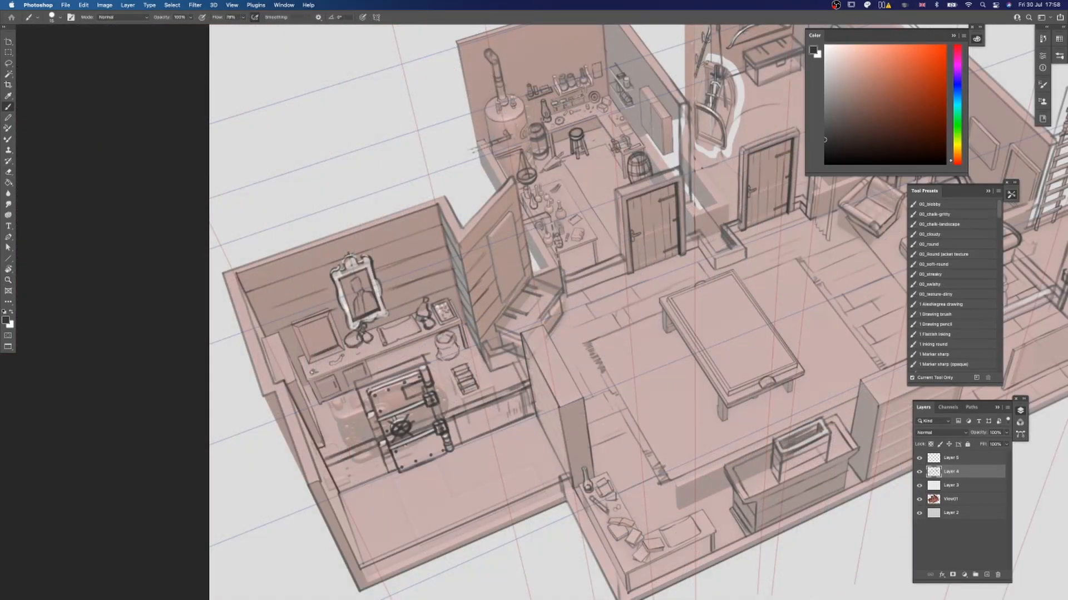
- Sketch the tied sack in front of the vault room's desk and a castle picture inside the desk's frame
left_click_drag(458, 348, 461, 357)
key("[")
mouse_move(444, 341)
left_mouse_down()
mouse_move(448, 352)
mouse_move(519, 328)
mouse_move(510, 325)
left_mouse_up()
key("[")
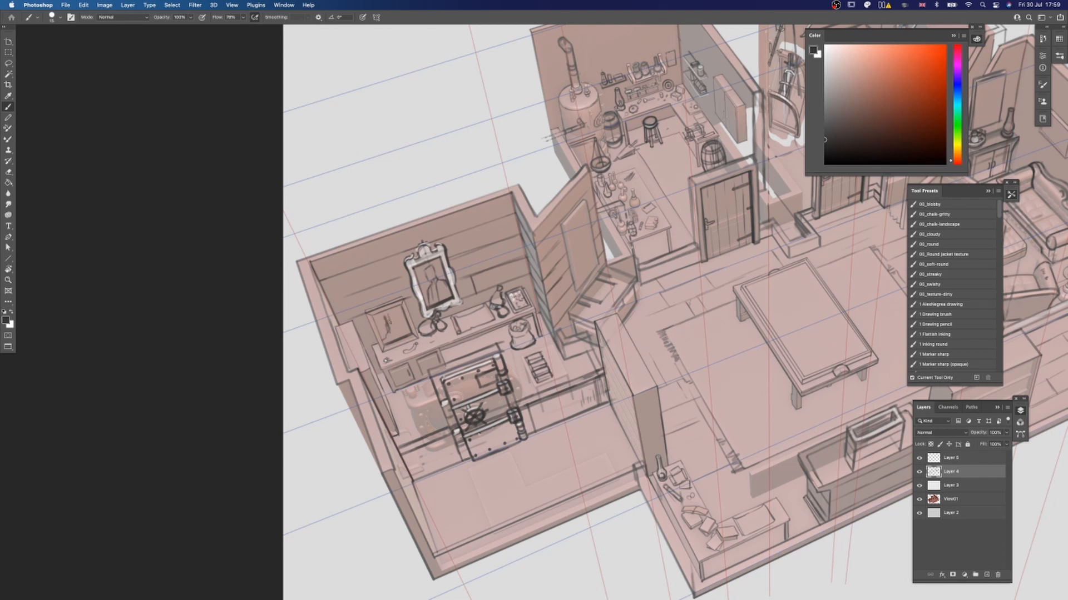
left_click_drag(392, 323, 402, 337)
left_click_drag(464, 366, 466, 387)
key("[")
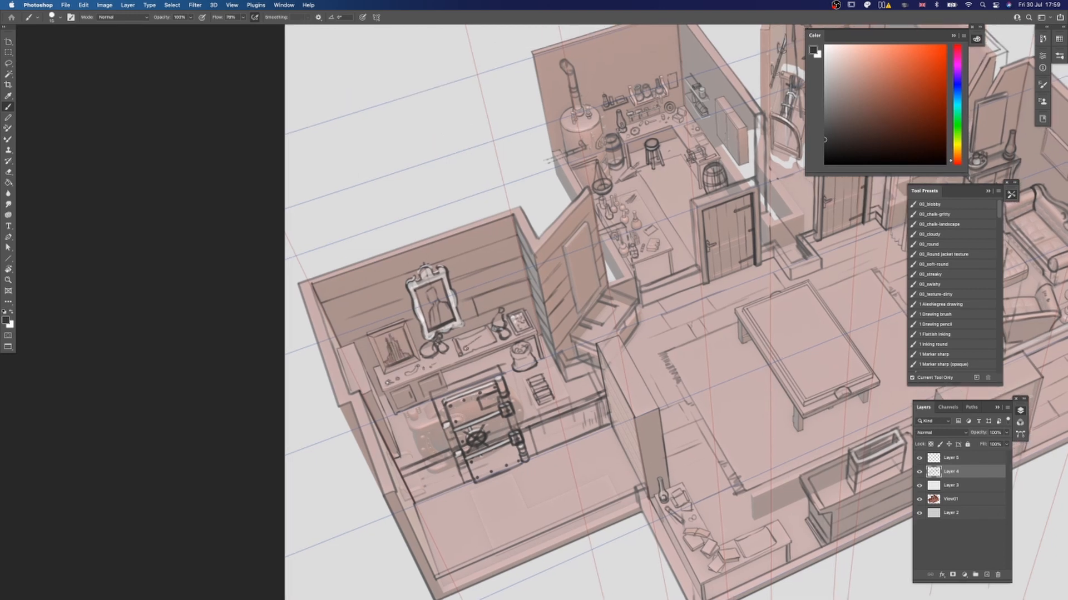
mouse_move(387, 333)
left_mouse_down()
mouse_move(385, 288)
mouse_move(388, 305)
left_mouse_up()
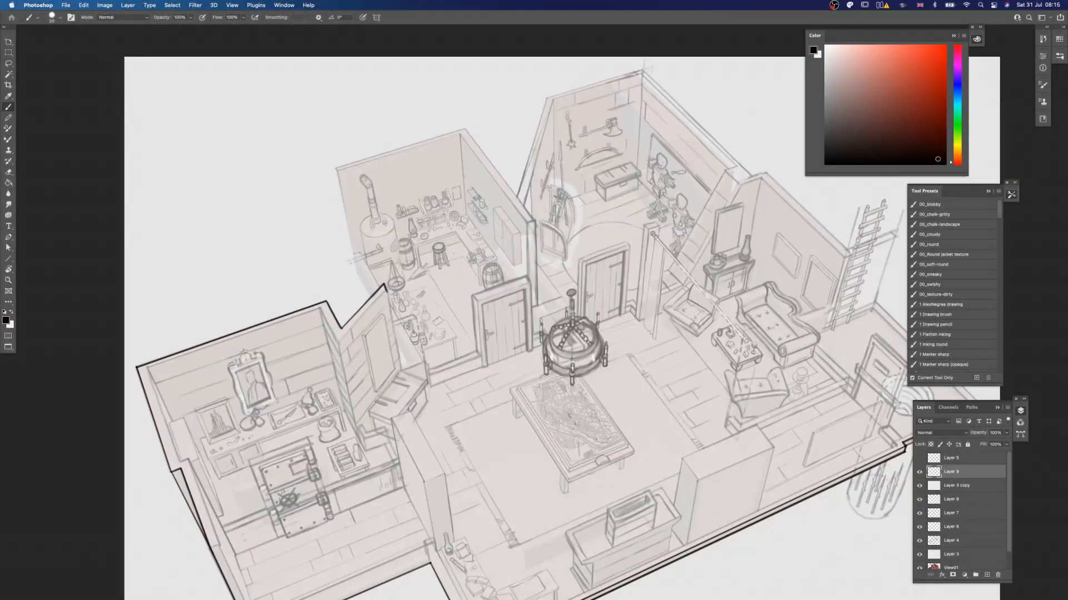
- Ink the edge of the angled wall beside the laboratory and a dashed outline across the lab bench on Layer 9
left_click_drag(392, 319, 406, 319)
key("super+z")
left_click_drag(381, 271, 388, 297)
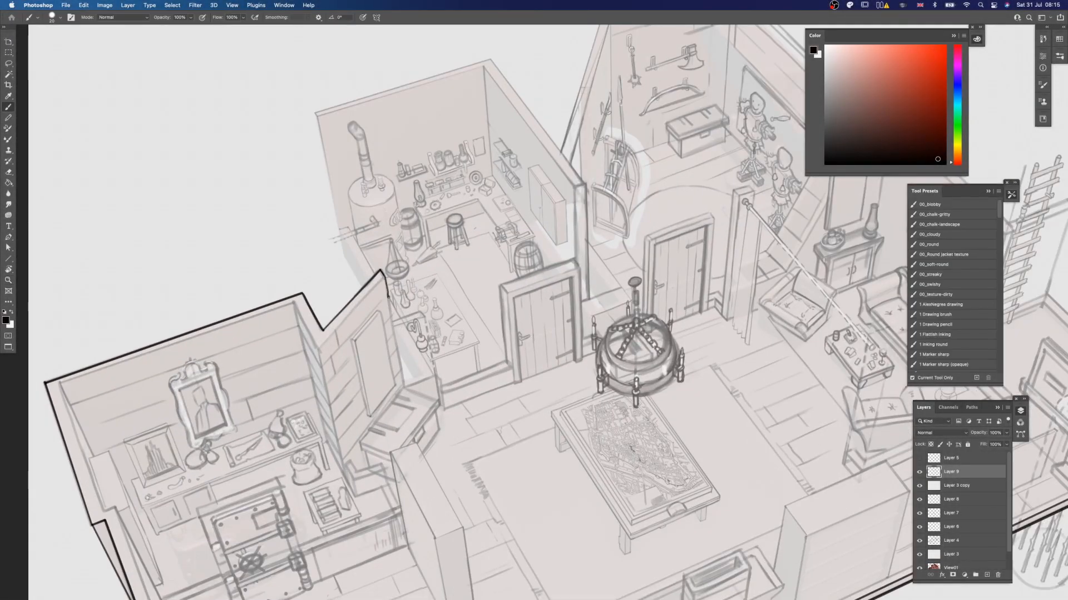
mouse_move(394, 335)
left_mouse_down()
mouse_move(402, 373)
mouse_move(339, 373)
mouse_move(428, 371)
left_mouse_up()
mouse_move(429, 371)
left_mouse_down()
mouse_move(431, 391)
mouse_move(462, 374)
left_mouse_up()
key("super+z")
key("super+z")
left_click_drag(420, 328, 450, 317)
key("super+z")
left_click_drag(420, 328, 430, 323)
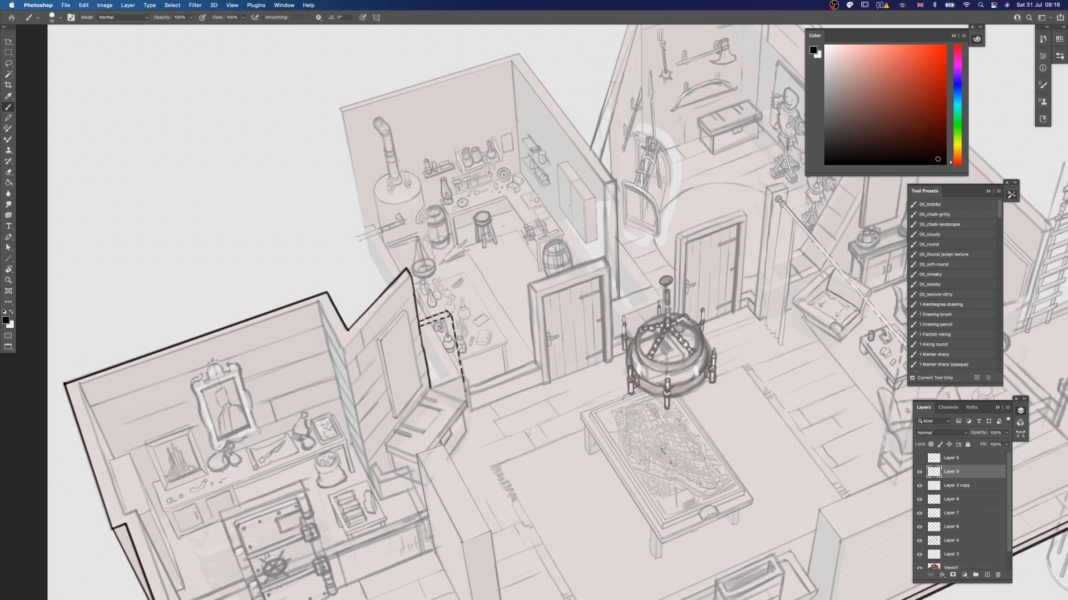
- Ink the low wall's floor edge from the dashed corner towards the laboratory door, undoing misplaced strokes
left_click_drag(463, 380, 468, 410)
mouse_move(469, 410)
left_mouse_down()
mouse_move(464, 382)
mouse_move(538, 355)
left_mouse_up()
key("super+z")
left_click_drag(464, 382, 538, 355)
left_click_drag(468, 385, 538, 345)
left_click_drag(538, 345, 505, 360)
key("super+z")
left_click_drag(431, 390, 505, 360)
key("super+z")
key("super+z")
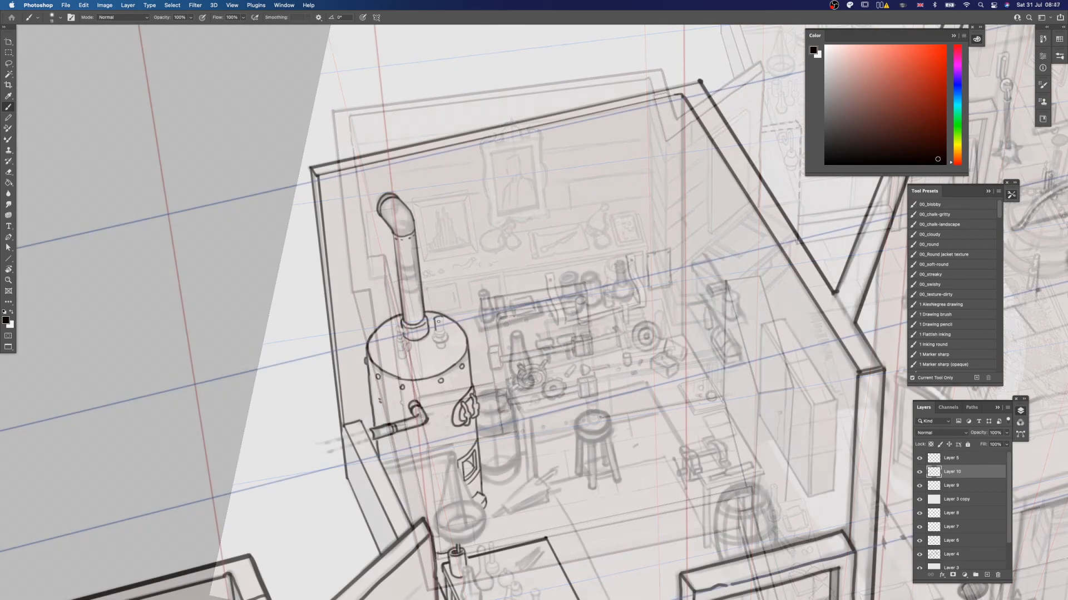
- Ink the small valves on top of the laboratory boiler on Layer 10
key("z")
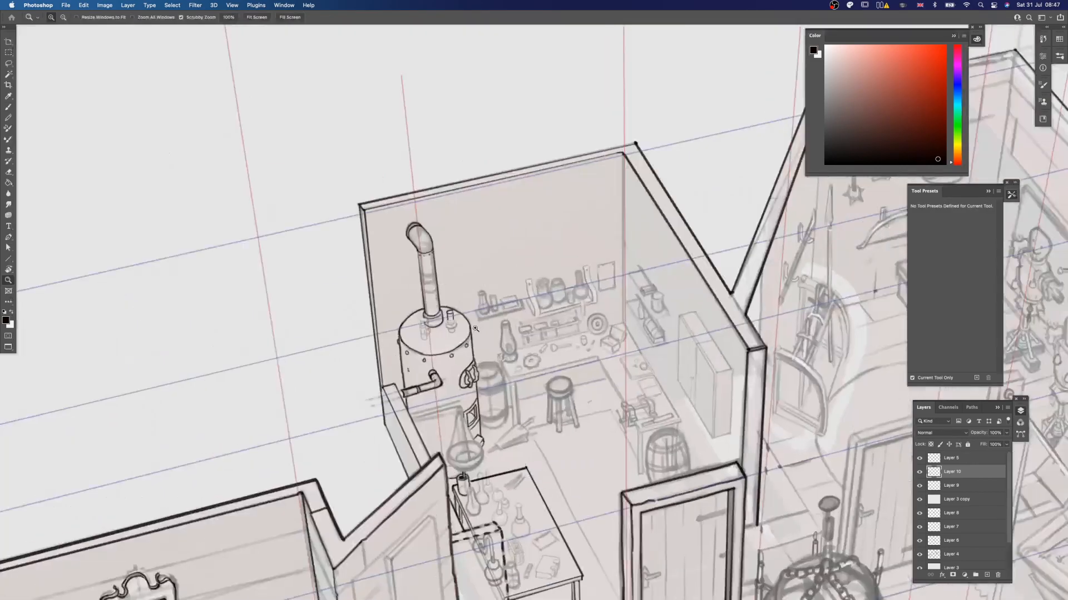
left_click(475, 329)
key("b")
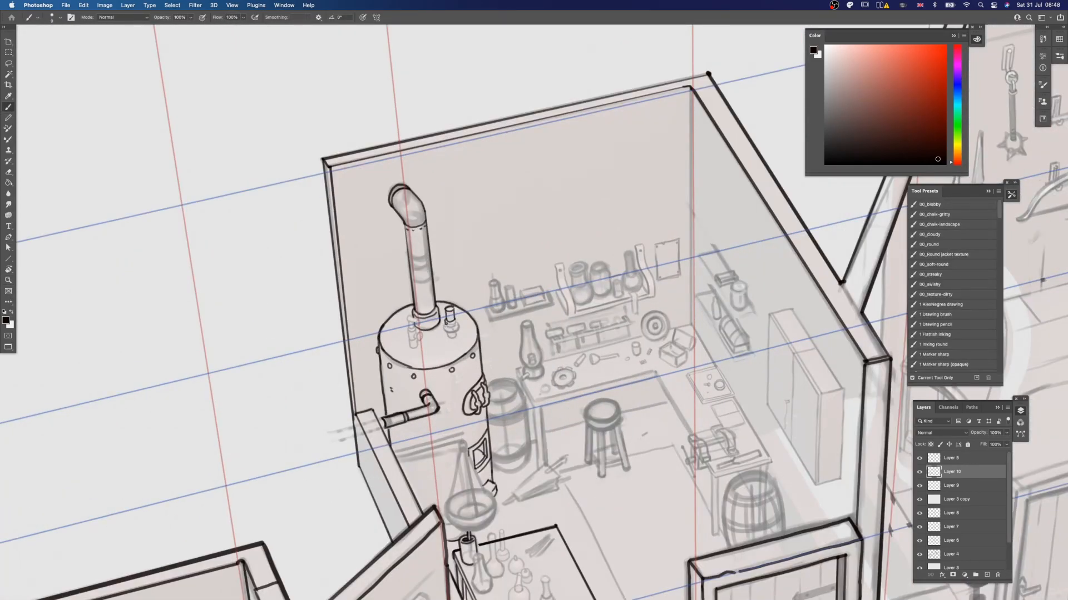
left_click_drag(455, 336, 465, 339)
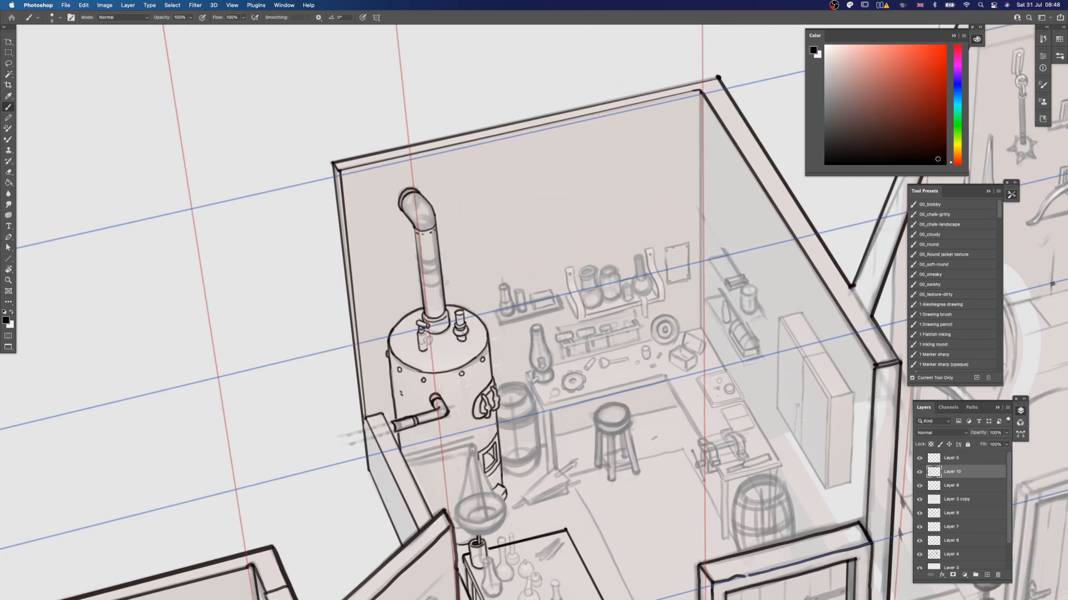
- Ink the laboratory furnishings beside the boiler, such as the barrel, on Layer 10
key("z")
left_click(522, 363, "alt")
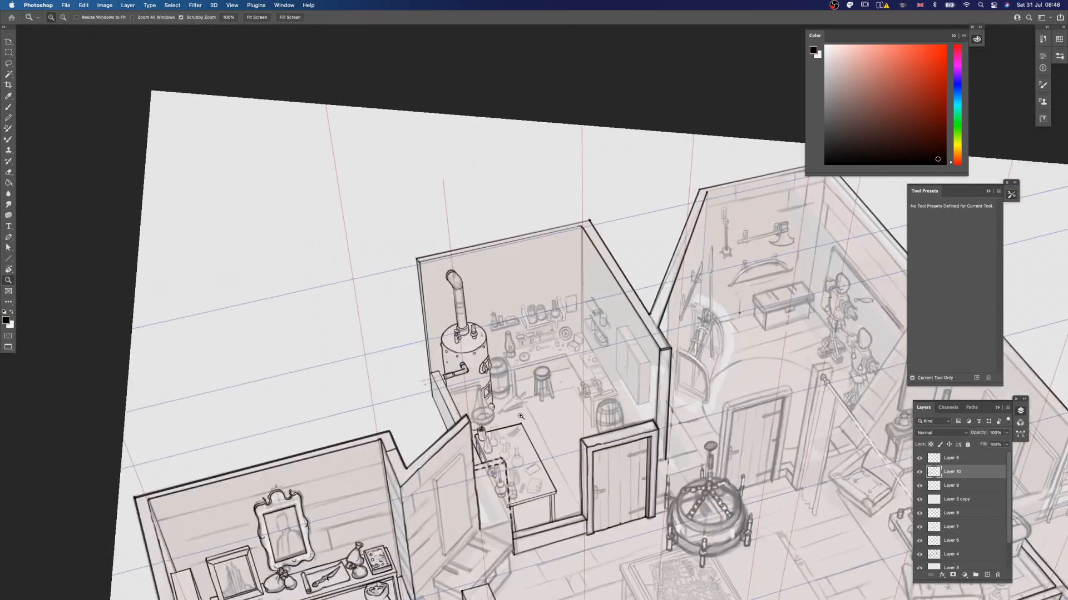
left_click(556, 421)
key("b")
left_click_drag(478, 340, 492, 371)
key("r")
mouse_move(569, 369)
left_mouse_down()
mouse_move(576, 357)
mouse_move(499, 376)
left_mouse_up()
mouse_move(599, 343)
left_mouse_down()
mouse_move(500, 369)
mouse_move(512, 448)
left_mouse_up()
scroll(499, 376, "up", 1)
key("[")
key("[")
left_click_drag(518, 389, 518, 445)
left_click_drag(510, 382, 510, 440)
scroll(534, 309, "down", 3)
key("r")
mouse_move(522, 390)
left_mouse_down()
mouse_move(534, 389)
mouse_move(542, 349)
mouse_move(629, 321)
left_mouse_up()
scroll(534, 309, "up", 3)
key("]")
left_click_drag(629, 321, 538, 371)
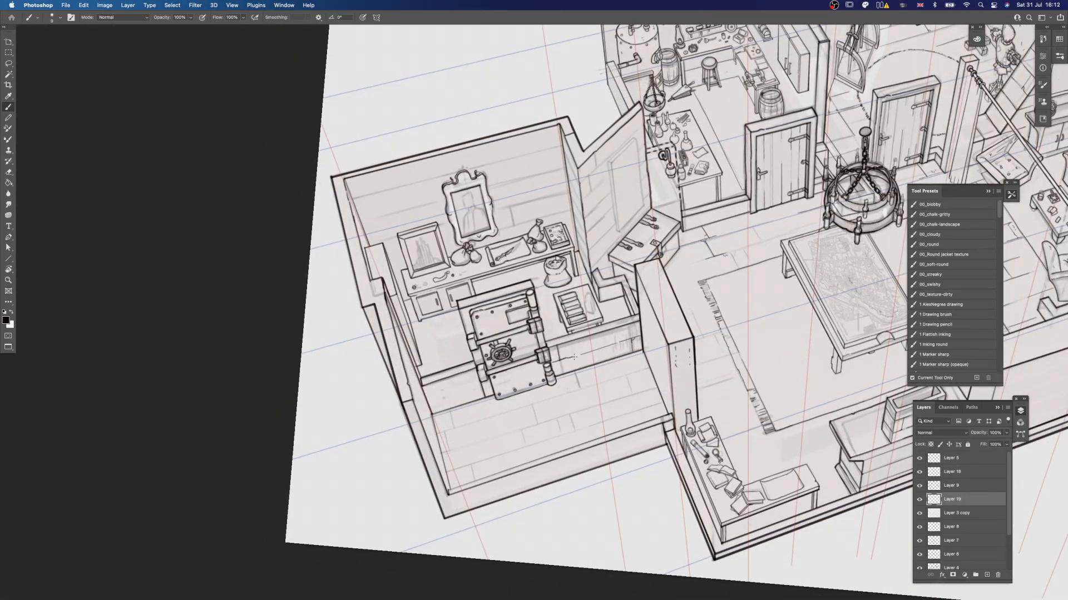
- Ink the floorboard lines in front of the vault door on Layer 19
left_click_drag(606, 368, 585, 369)
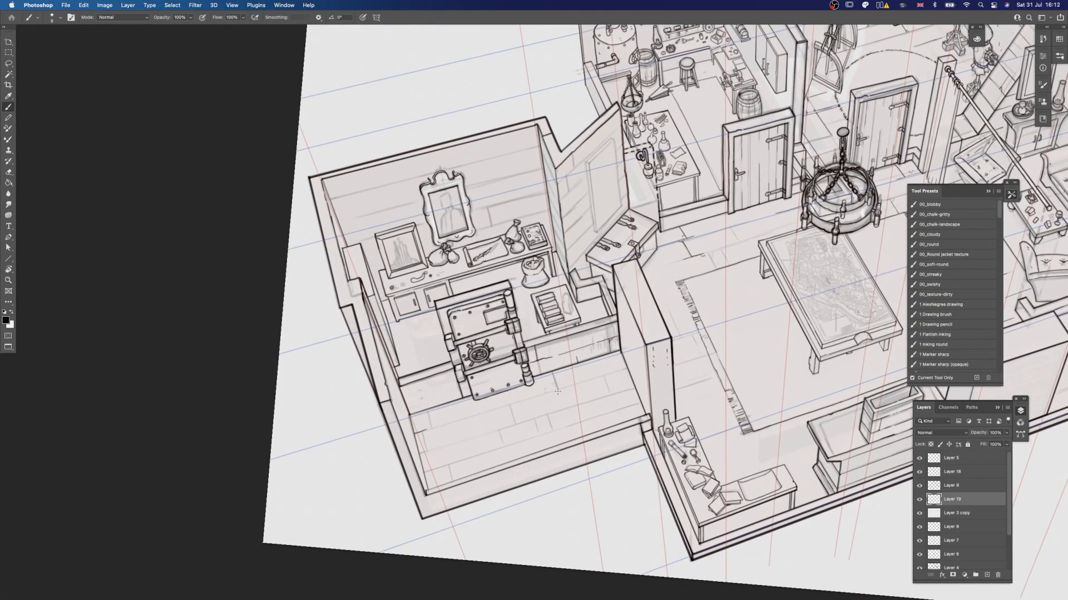
left_click_drag(459, 423, 537, 384)
left_click_drag(525, 396, 417, 399)
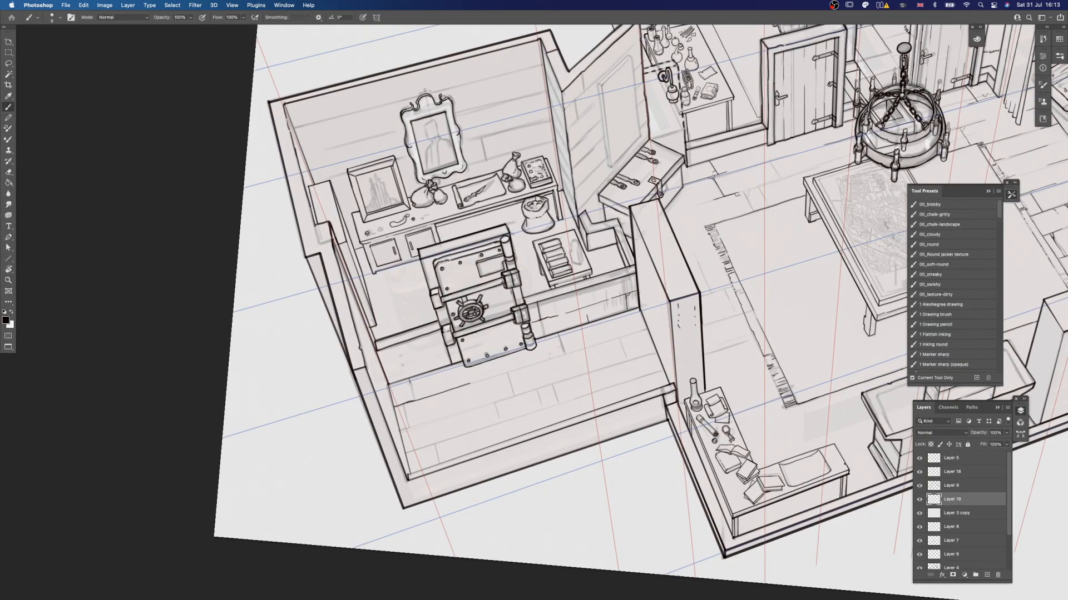
left_click_drag(428, 415, 372, 414)
left_click_drag(499, 387, 550, 387)
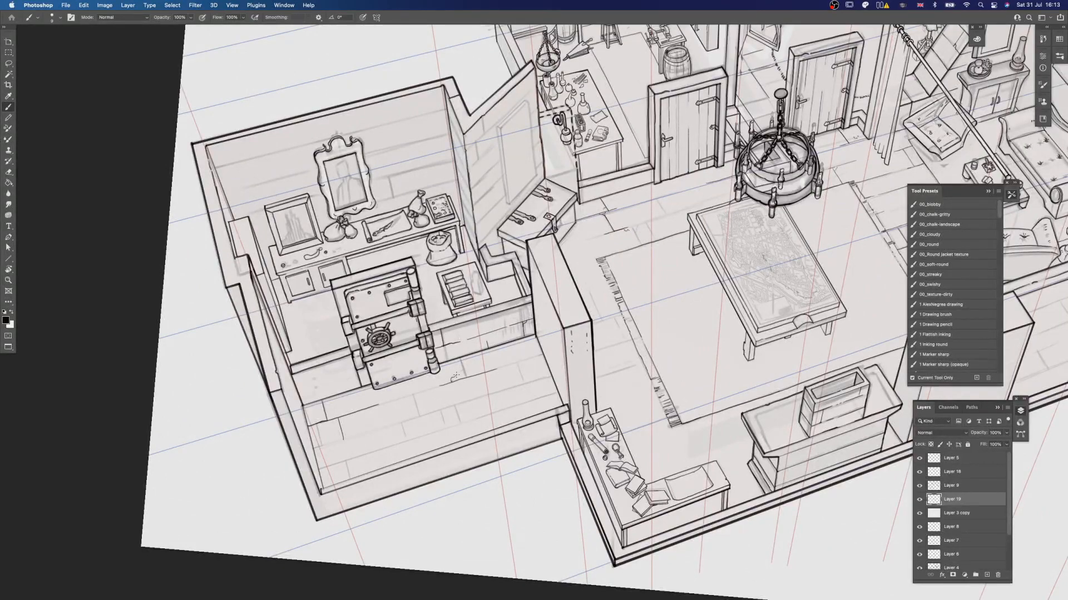
- Ink the upper plank lines on the angled wall between the vault room and the laboratory
key("r")
left_click_drag(467, 378, 434, 371)
key("z")
left_click_drag(445, 397, 473, 398)
key("r")
mouse_move(471, 391)
left_mouse_down()
mouse_move(485, 398)
mouse_move(528, 371)
mouse_move(477, 413)
left_mouse_up()
key("z")
key("b")
key("z")
left_click_drag(519, 354, 496, 403)
left_click_drag(475, 301, 447, 362)
key("r")
left_click_drag(418, 431, 399, 409)
key("z")
key("b")
left_click_drag(439, 332, 462, 338)
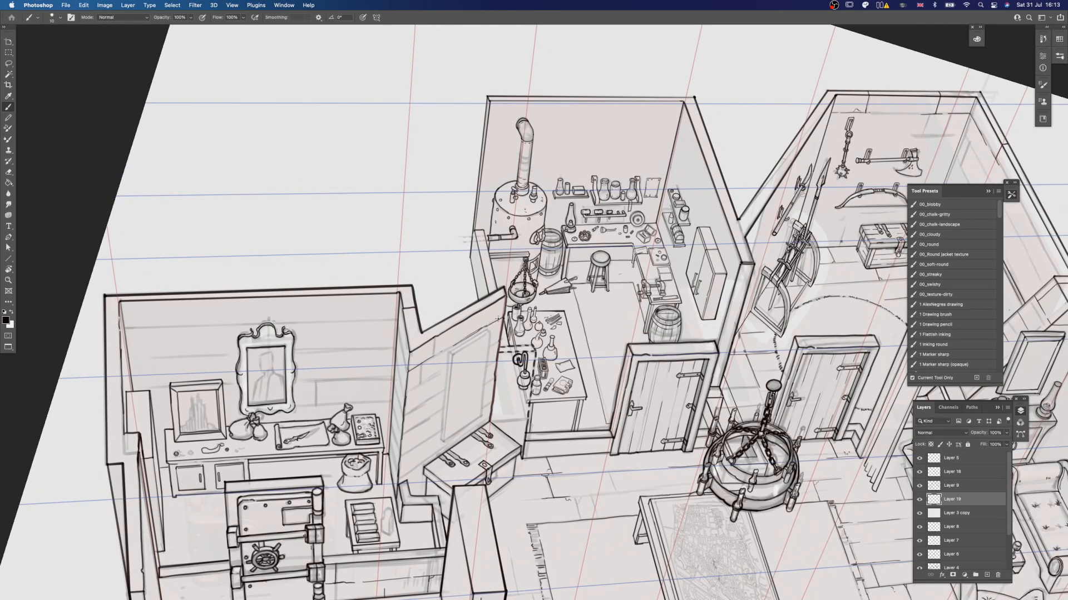
- Ink the remaining plank lines down the angled wall, beside its recessed panel
left_click_drag(435, 337, 433, 355)
key("r")
left_click_drag(434, 355, 443, 365)
key("b")
left_click_drag(443, 362, 451, 337)
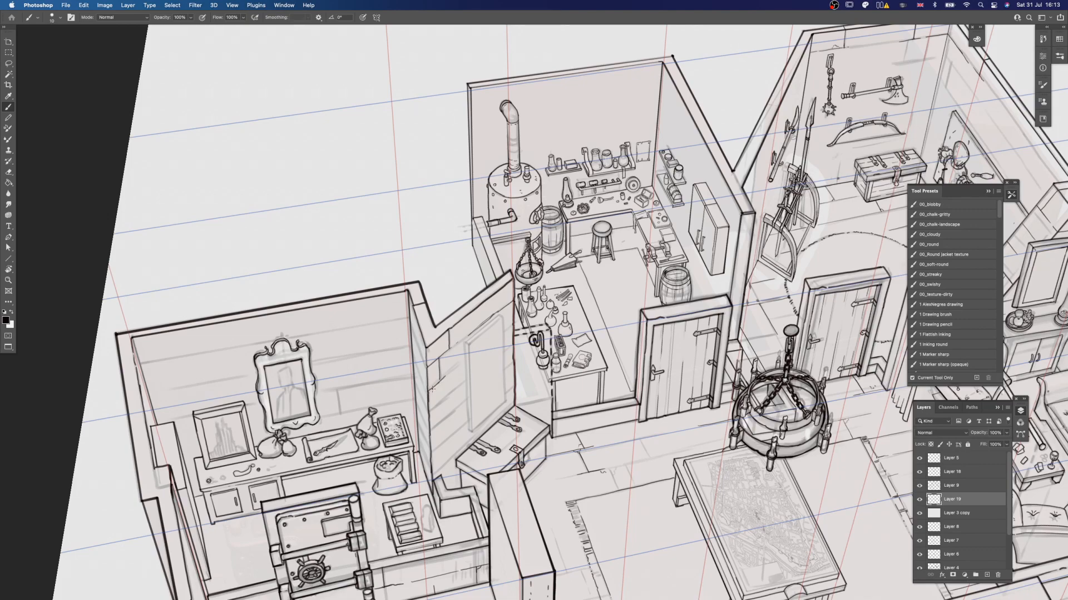
key("r")
left_click_drag(428, 386, 413, 361)
key("b")
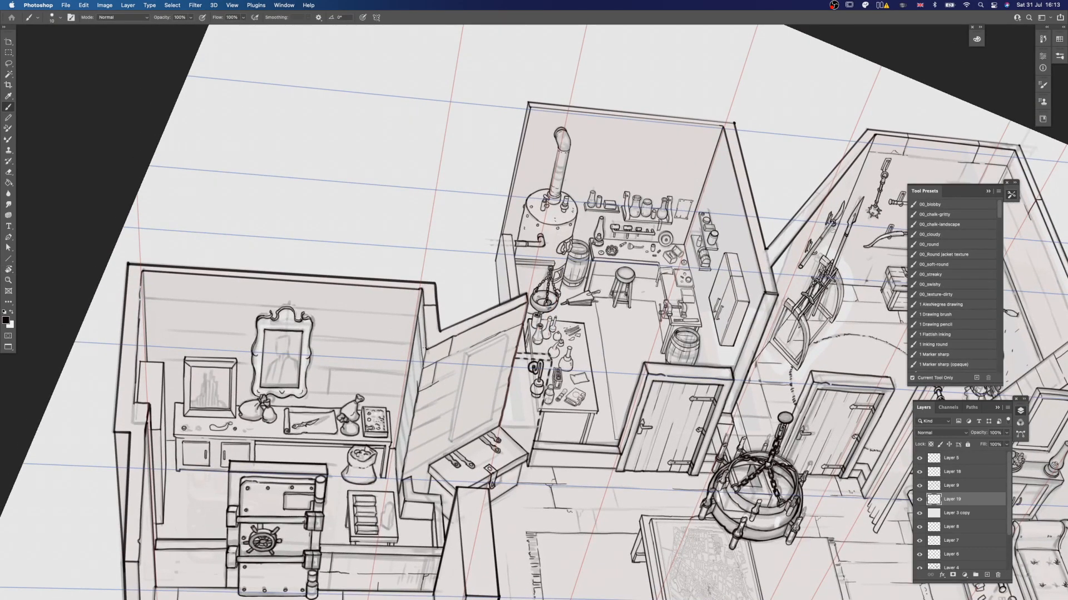
left_click_drag(419, 319, 425, 322)
left_click_drag(428, 368, 436, 370)
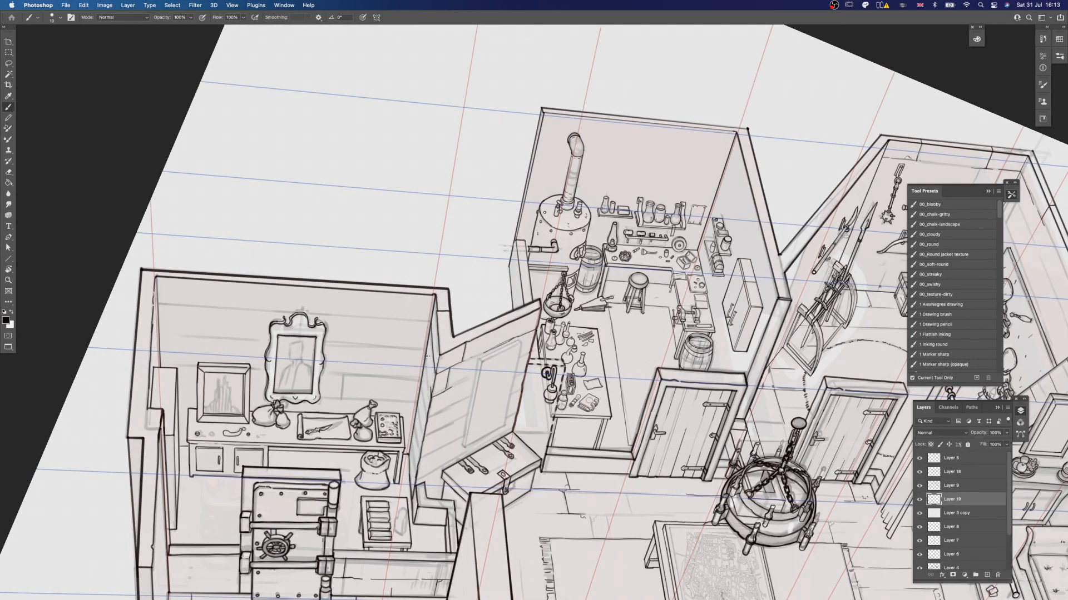
key("r")
mouse_move(451, 324)
left_mouse_down()
mouse_move(460, 334)
mouse_move(435, 342)
mouse_move(435, 360)
left_mouse_up()
key("e")
key("b")
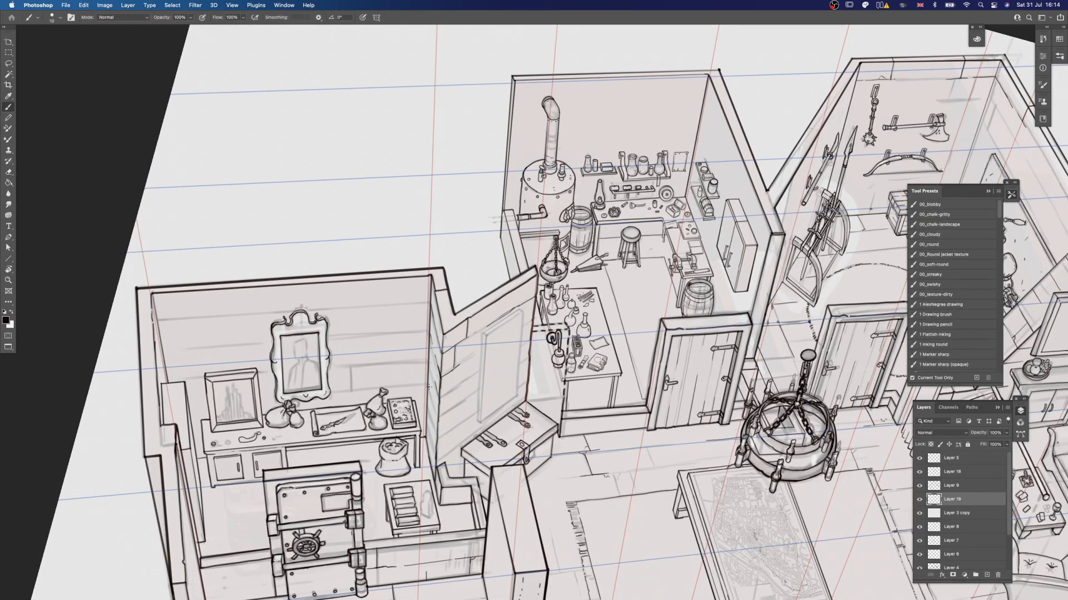
scroll(433, 412, "down", 2)
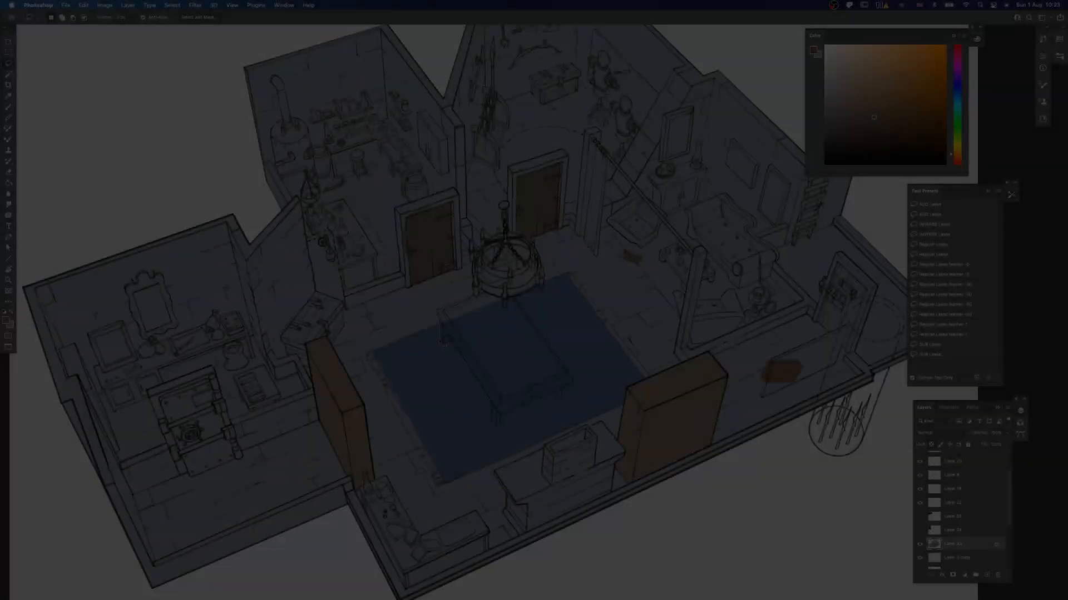
- Select the central table with the Lasso and colour it flat brown on Layer 23, sampling the brown from the artwork
mouse_move(440, 341)
left_mouse_down()
mouse_move(506, 418)
mouse_move(565, 398)
mouse_move(576, 390)
mouse_move(509, 299)
mouse_move(479, 295)
mouse_move(439, 313)
mouse_move(499, 340)
mouse_move(545, 393)
left_mouse_up()
key("b")
left_click(429, 260, "alt")
left_click(441, 257, "alt")
left_click(467, 310, "alt")
key("bracketleft")
key("bracketleft")
key("bracketleft")
key("super+d")
- Choose a darker blue-grey and block in the lower part of the hanging chandelier
scroll(539, 389, "right", 1)
key("bracketleft")
key("bracketleft")
key("bracketleft")
key("bracketleft")
left_click_drag(553, 339, 541, 362)
left_click(503, 311, "alt")
left_click(837, 119)
mouse_move(477, 305)
left_mouse_down()
mouse_move(497, 304)
mouse_move(503, 318)
left_mouse_up()
key("g")
key("b")
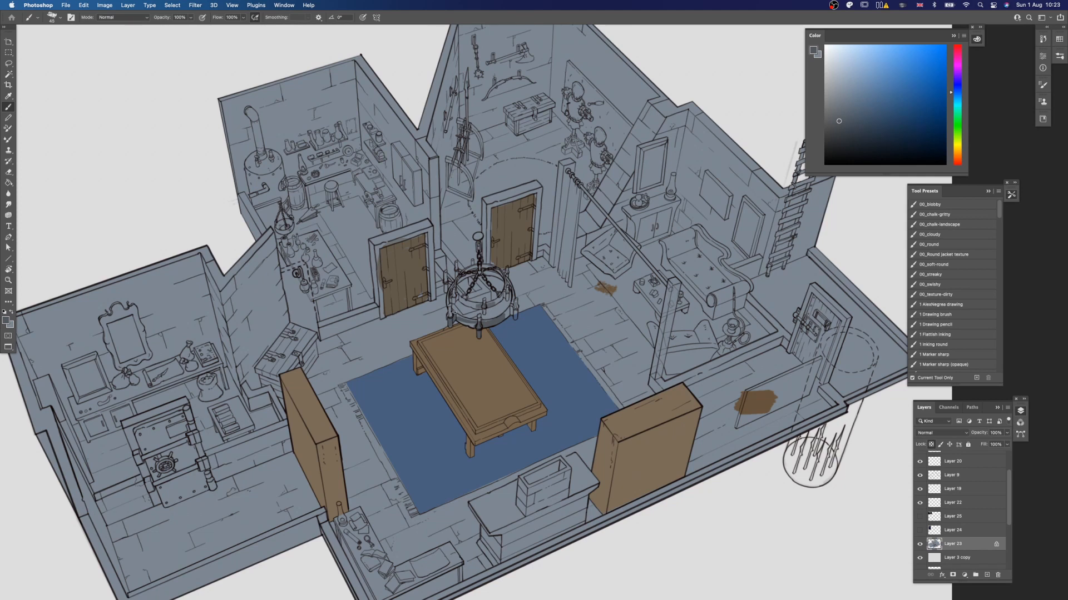
- Block in the hanging chandelier's iron ring in flat blue-grey on Layer 23
scroll(514, 305, "up", 2)
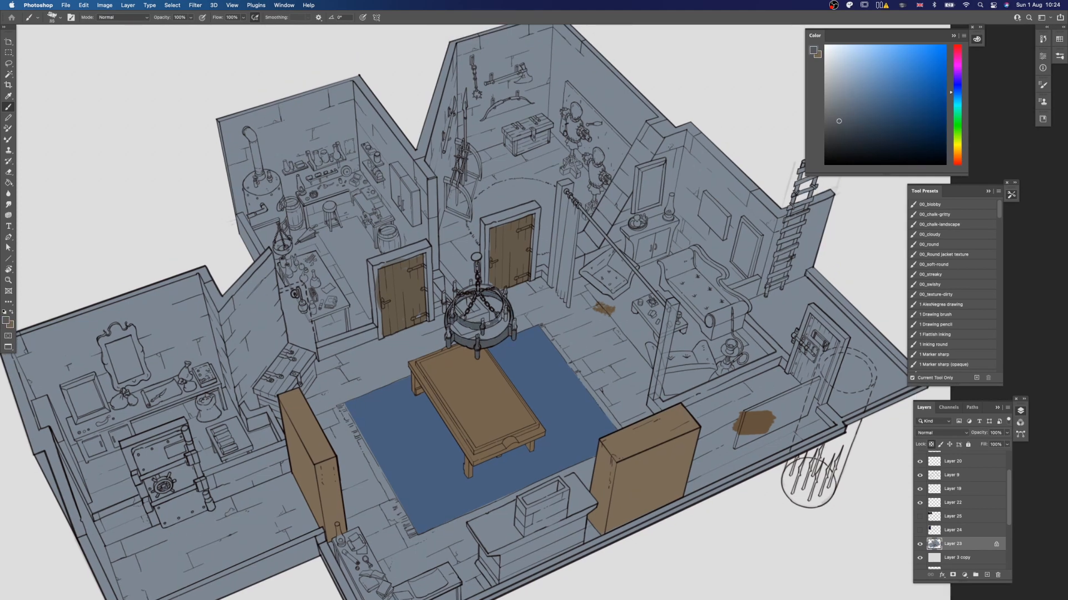
scroll(456, 309, "up", 2)
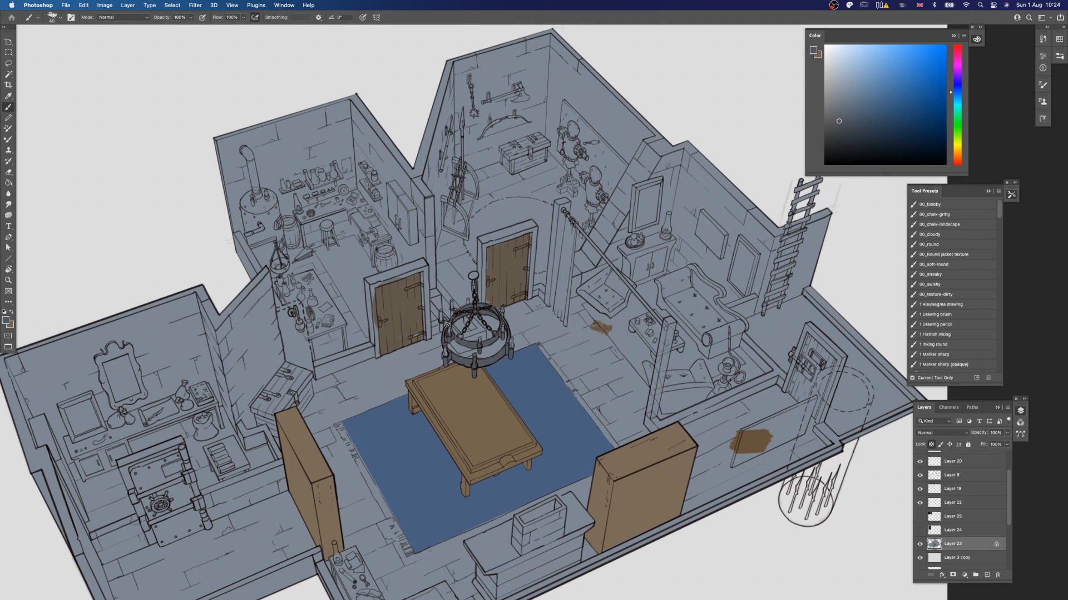
key("]")
left_click_drag(518, 323, 510, 318)
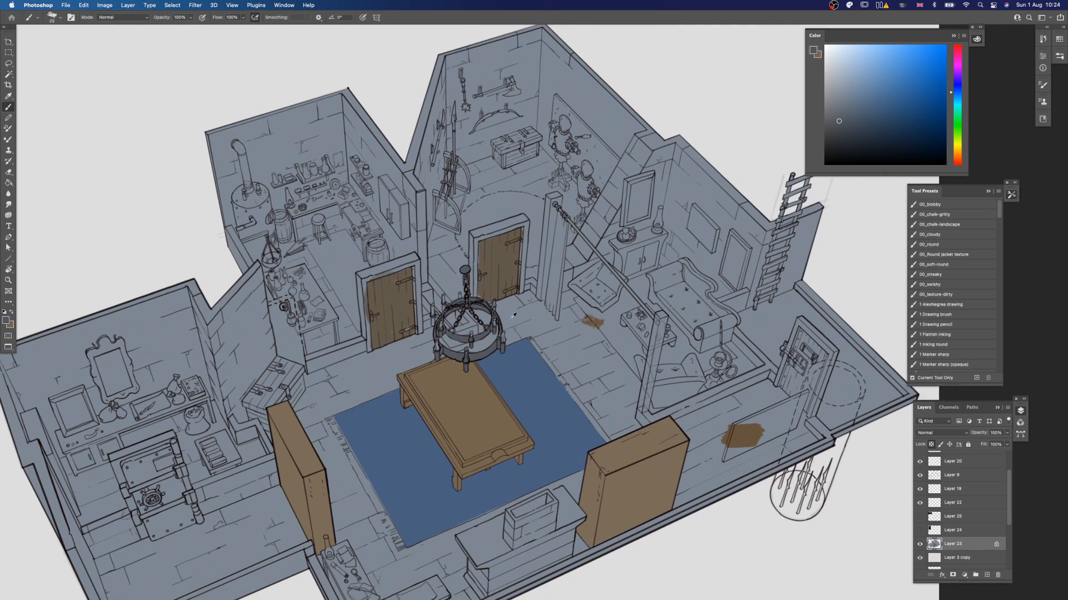
key("]")
key("x")
left_click(466, 354, "alt")
key("x")
- Add the remaining flat colours around the chandelier and doors, sampling tones from the artwork
left_click(438, 323, "alt")
key("x")
key("x")
key("x")
key("x")
key("x")
key("x")
left_click(492, 290, "alt")
left_click(378, 275, "alt")
left_click_drag(367, 332, 451, 312)
- Block in the vault door in dark grey on Layer 23
left_click(256, 424, "alt")
key("bracketright")
key("bracketright")
key("bracketright")
key("bracketright")
key("bracketright")
key("bracketright")
mouse_move(256, 422)
left_mouse_down()
mouse_move(261, 456)
mouse_move(275, 404)
mouse_move(253, 385)
left_mouse_up()
key("super+z")
key("bracketleft")
key("bracketleft")
mouse_move(212, 407)
left_mouse_down()
mouse_move(234, 462)
mouse_move(265, 463)
mouse_move(280, 445)
mouse_move(264, 391)
mouse_move(275, 425)
left_mouse_up()
- Fill the vault door's remaining area with the Paint Bucket and touch up its base with a smaller brush
key("x")
left_click(266, 398)
key("x")
key("g")
left_click(251, 412)
key("b")
key("bracketleft")
key("bracketleft")
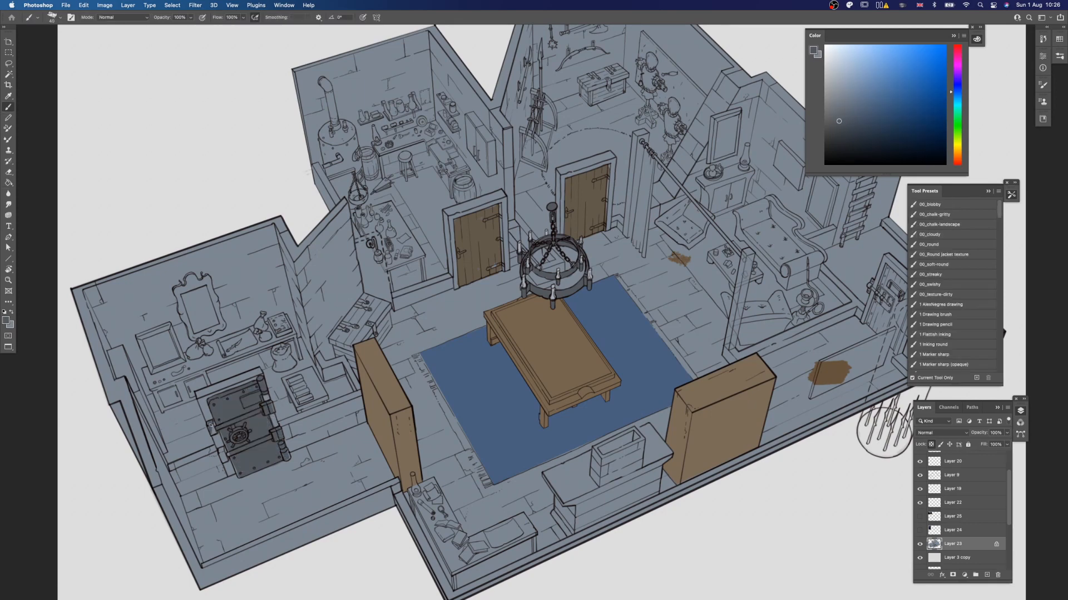
left_click_drag(226, 455, 225, 459)
key("x")
key("x")
- Continue blocking in flat colours on the furnishings around the central hall, sampling colours from the artwork
left_click_drag(351, 452, 376, 448)
mouse_move(620, 460)
left_mouse_down()
mouse_move(515, 448)
mouse_move(535, 427)
left_mouse_up()
left_click(500, 375, "alt")
left_click_drag(361, 465, 388, 522)
left_click_drag(497, 410, 500, 423)
key("l")
left_click(347, 463)
left_click(374, 451, "alt")
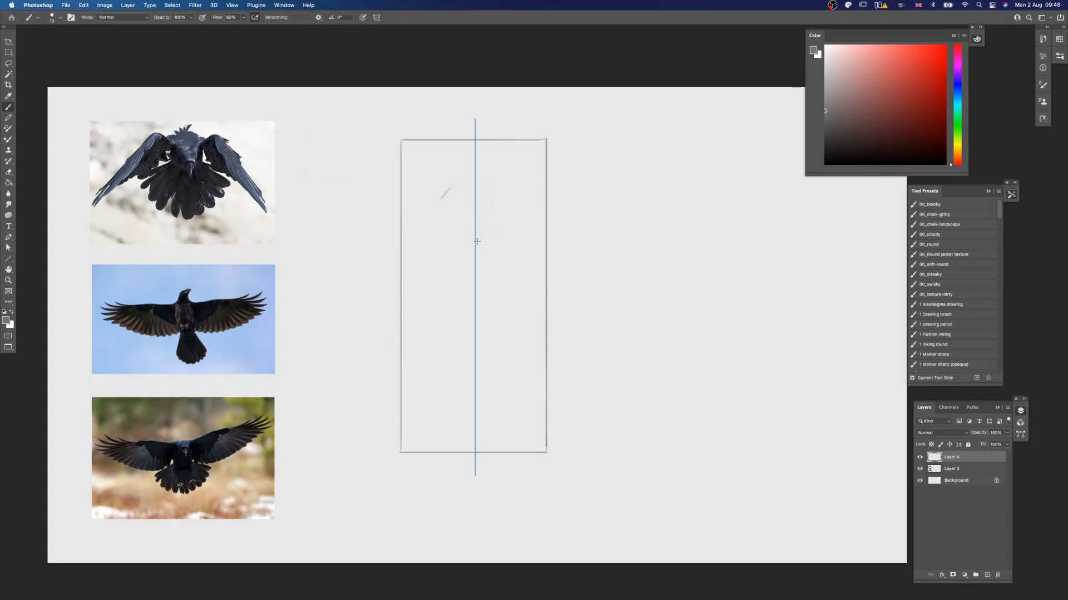
- In the banner document, sketch a symmetrical raven with raised wings near the top of the tall frame on Layer 4
key("]")
left_click_drag(476, 241, 445, 225)
left_click_drag(437, 227, 458, 203)
key("super+z")
mouse_move(474, 239)
left_mouse_down()
mouse_move(461, 202)
mouse_move(412, 226)
left_mouse_up()
left_click_drag(409, 226, 467, 170)
mouse_move(465, 172)
left_mouse_down()
mouse_move(409, 224)
mouse_move(436, 198)
mouse_move(536, 195)
mouse_move(434, 274)
left_mouse_up()
key("super+z")
key("super+z")
key("super+z")
- Lasso the raven sketch and adjust its shape with Free Transform
key("[")
key("super+t")
key("Escape")
key("l")
key("super+t")
left_click_drag(546, 273, 537, 264)
key("Return")
key("super+d")
key("b")
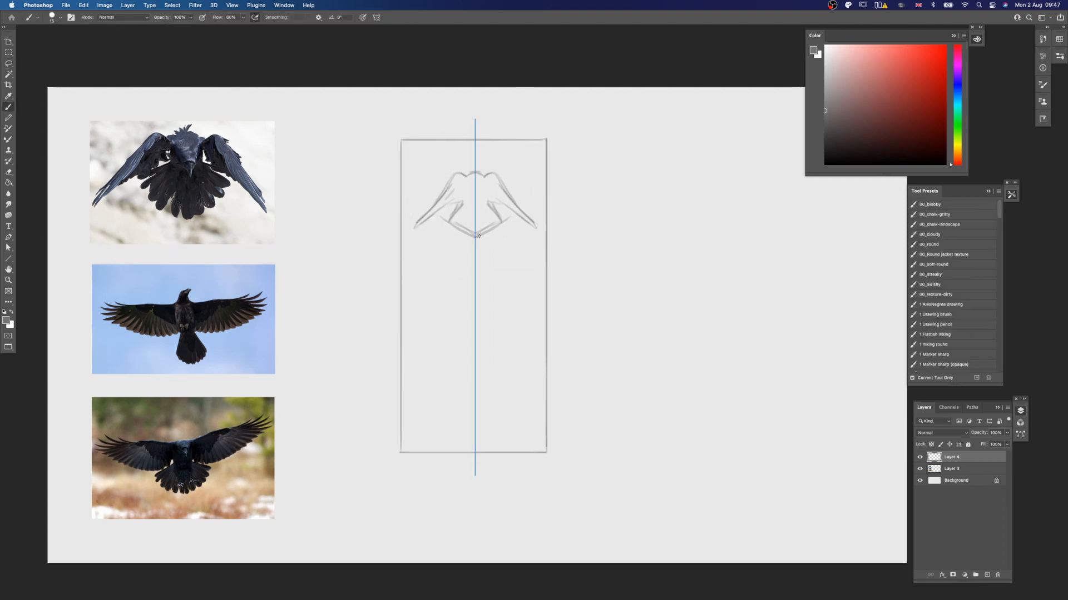
- Redraw the raven's outer wings reaching towards the frame's sides and erase stray lines inside them
left_click_drag(453, 177, 407, 229)
key("super+z")
left_click_drag(405, 235, 431, 215)
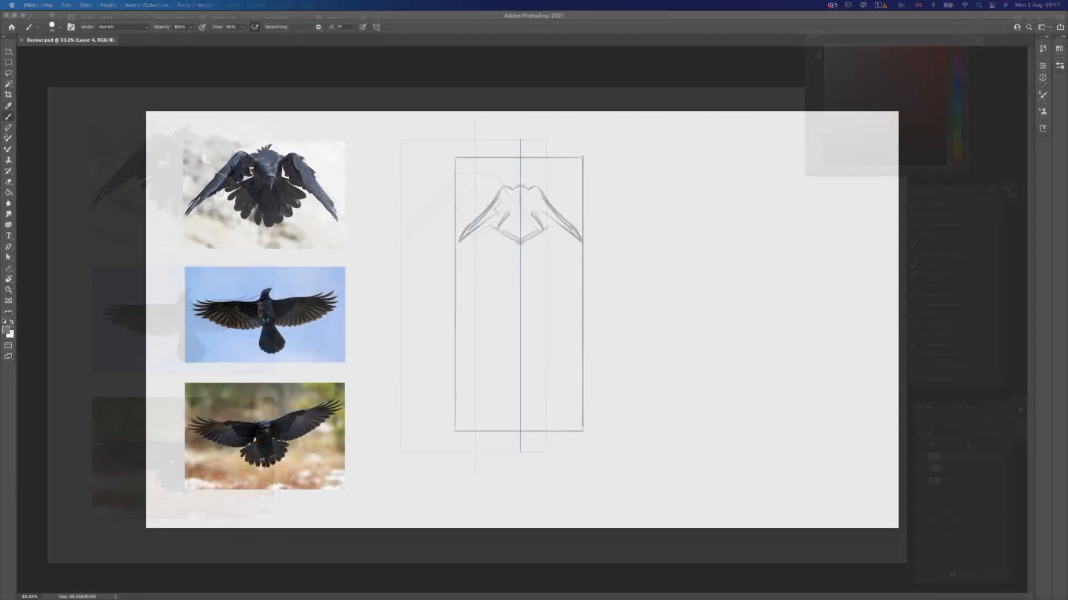
key("e")
left_click_drag(499, 209, 489, 222)
key("b")
- Select the raven sketch with a rectangular marquee and transform it slightly upwards
key("m")
mouse_move(451, 154)
left_mouse_down()
mouse_move(462, 175)
mouse_move(586, 261)
left_mouse_up()
key("super+t")
left_click_drag(520, 261, 520, 248)
key("Return")
key("b")
- Refine the raven's inner wing contours, alternating between brush strokes and erasing
left_click_drag(509, 207, 493, 224)
mouse_move(493, 223)
left_mouse_down()
mouse_move(510, 210)
mouse_move(498, 230)
left_mouse_up()
key("super+z")
mouse_move(510, 211)
left_mouse_down()
mouse_move(498, 230)
mouse_move(519, 229)
mouse_move(521, 242)
mouse_move(517, 222)
mouse_move(522, 250)
mouse_move(517, 221)
mouse_move(517, 240)
mouse_move(512, 219)
mouse_move(497, 234)
mouse_move(510, 208)
mouse_move(501, 237)
mouse_move(514, 238)
mouse_move(518, 253)
mouse_move(503, 239)
mouse_move(519, 242)
mouse_move(519, 229)
mouse_move(518, 266)
mouse_move(516, 243)
mouse_move(502, 254)
mouse_move(510, 232)
mouse_move(501, 256)
mouse_move(516, 220)
left_mouse_up()
key("e")
key("b")
key("e")
key("b")
key("e")
key("b")
key("e")
key("b")
key("e")
key("b")
- Sketch a symmetrical eye emblem with a narrow pupil and pointed accents below the raven
mouse_move(494, 313)
left_mouse_down()
mouse_move(516, 293)
mouse_move(497, 312)
mouse_move(519, 323)
left_mouse_up()
key("super+z")
left_click_drag(495, 309, 518, 292)
left_click_drag(516, 329, 519, 362)
mouse_move(520, 300)
left_mouse_down()
mouse_move(519, 316)
mouse_move(498, 312)
mouse_move(518, 323)
left_mouse_up()
key("e")
key("b")
mouse_move(498, 305)
left_mouse_down()
mouse_move(521, 302)
mouse_move(519, 323)
left_mouse_up()
key("super+z")
mouse_move(519, 295)
left_mouse_down()
mouse_move(519, 318)
mouse_move(518, 292)
mouse_move(508, 320)
mouse_move(544, 312)
left_mouse_up()
key("e")
key("b")
key("e")
key("b")
- Refine the body and tail of the spread-winged bird on the third banner, using the brush and a 40 px eraser
right_click(690, 265)
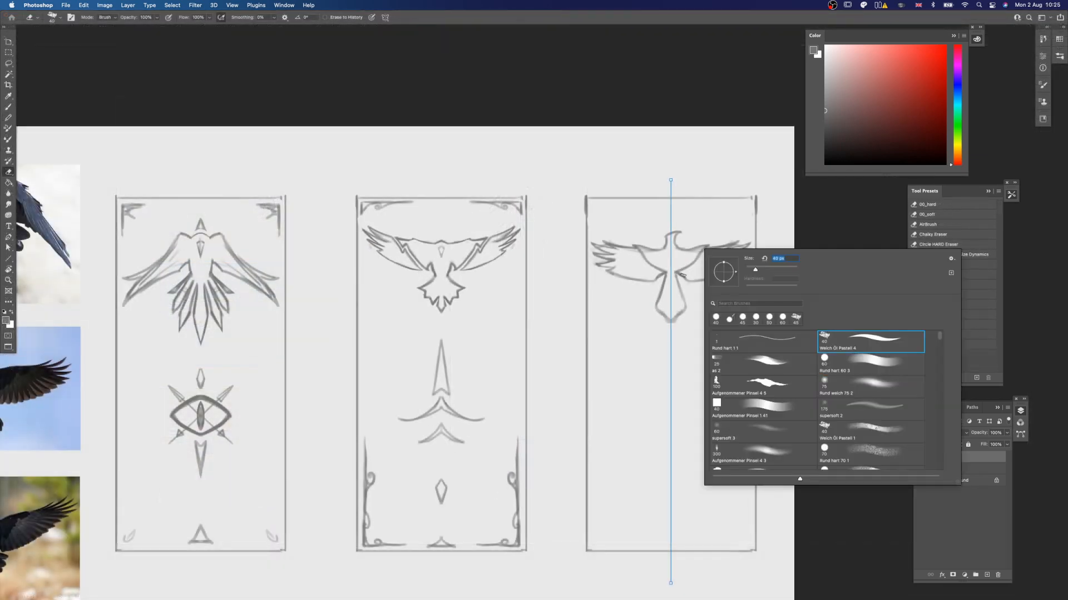
key("Return")
key("b")
key("e")
key("b")
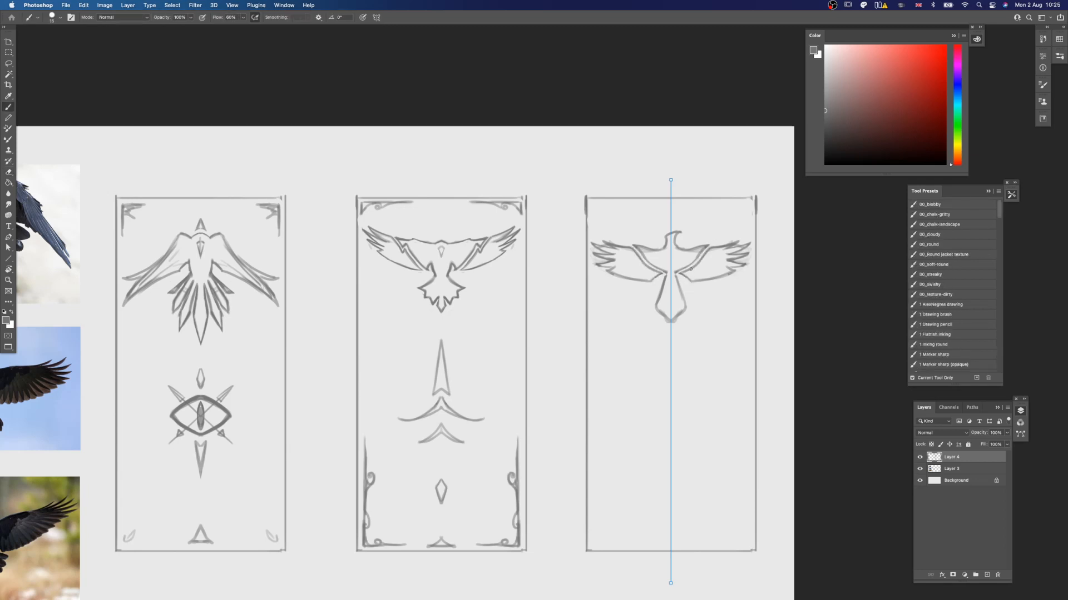
key("bracketleft")
key("e")
key("b")
key("e")
left_click_drag(658, 304, 636, 414)
key("z")
mouse_move(677, 329)
left_mouse_down()
mouse_move(721, 329)
mouse_move(668, 322)
left_mouse_up()
key("b")
left_click_drag(669, 317, 681, 323)
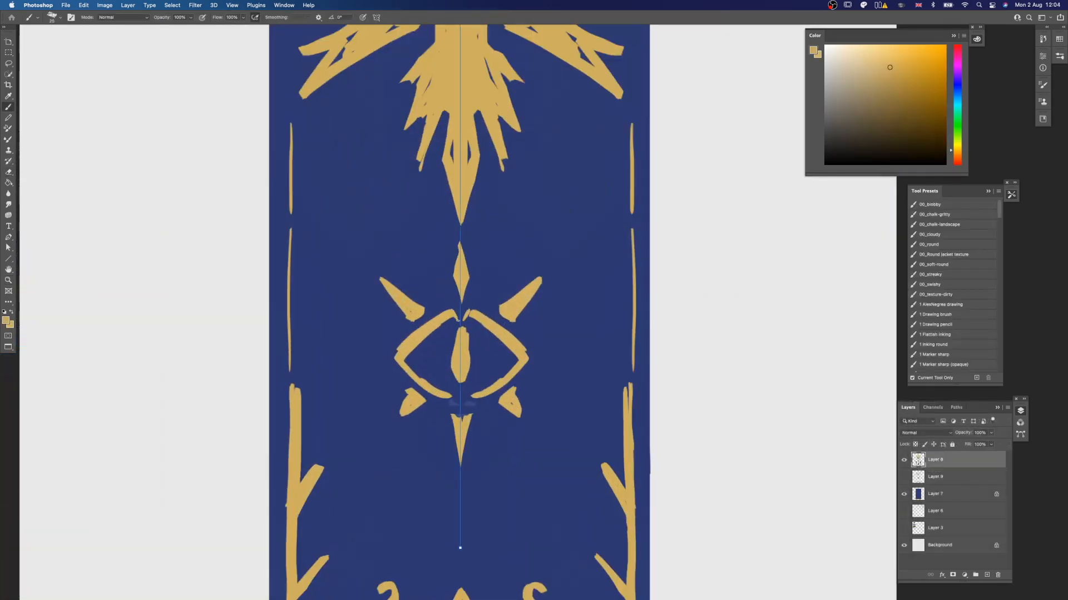
- Clean up the upper outline of the gold eye emblem on the blue banner, erasing and repainting its rough edges
key("bracketright")
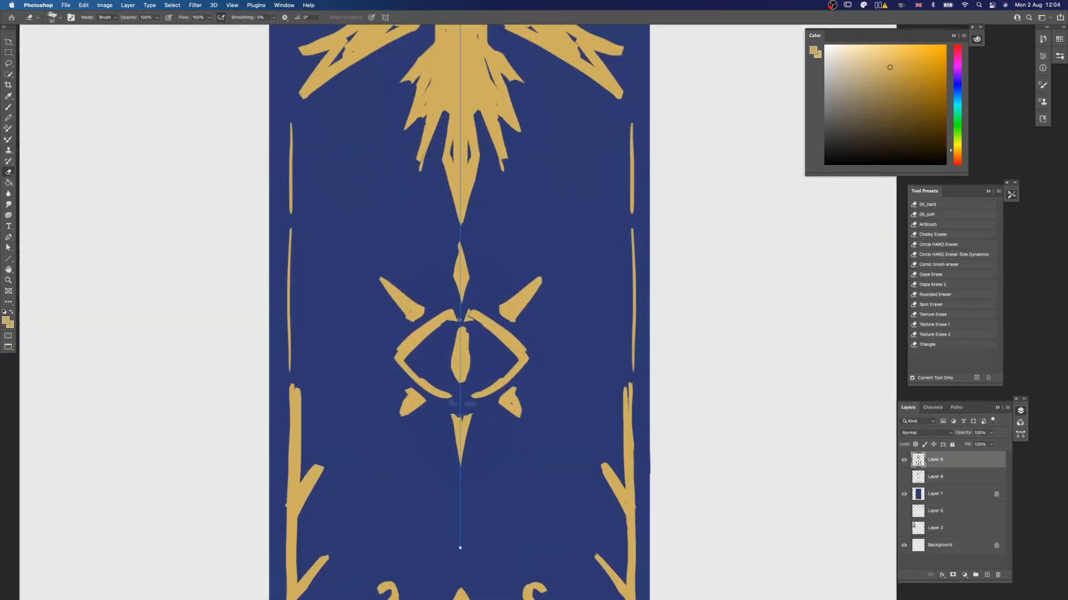
key("r")
left_click_drag(528, 401, 466, 369)
mouse_move(490, 337)
left_mouse_down()
mouse_move(500, 329)
mouse_move(538, 357)
left_mouse_up()
key("r")
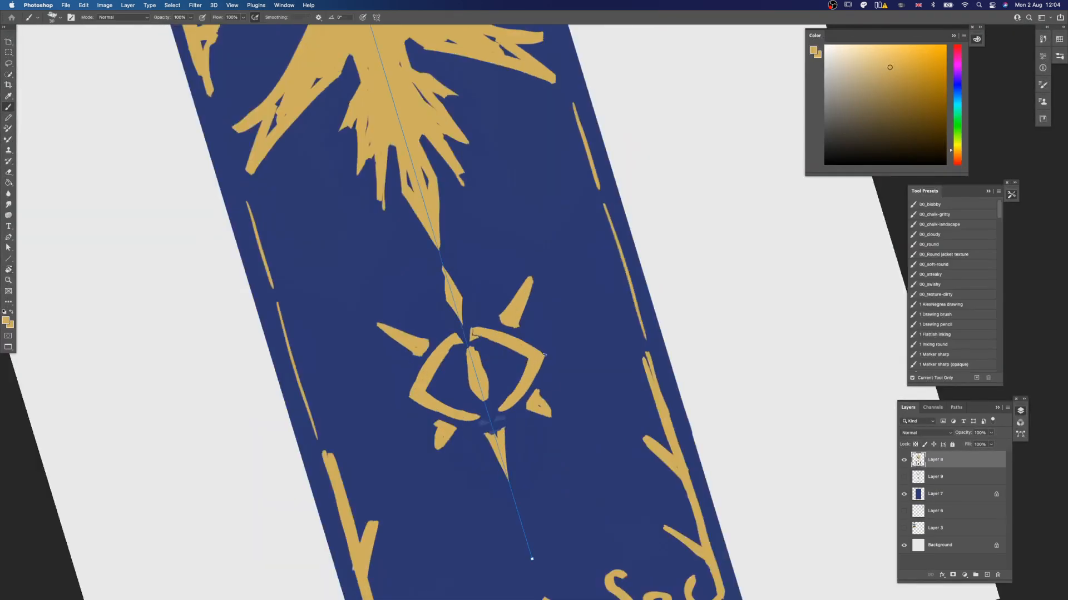
key("Escape")
key("e")
mouse_move(481, 389)
left_mouse_down()
mouse_move(468, 395)
mouse_move(503, 388)
left_mouse_up()
key("b")
key("z")
key("e")
mouse_move(479, 325)
left_mouse_down()
mouse_move(477, 389)
mouse_move(472, 328)
mouse_move(469, 386)
mouse_move(445, 367)
left_mouse_up()
key("b")
- Trim the remaining rough edges around the gold eye emblem with the eraser and brush on Layer 8
key("e")
key("z")
mouse_move(444, 345)
left_mouse_down()
mouse_move(474, 336)
mouse_move(750, 484)
mouse_move(520, 442)
mouse_move(543, 441)
left_mouse_up()
key("r")
key("e")
key("r")
mouse_move(449, 422)
left_mouse_down()
mouse_move(578, 444)
mouse_move(493, 397)
mouse_move(518, 381)
left_mouse_up()
key("b")
key("super+z")
key("e")
key("r")
mouse_move(575, 434)
left_mouse_down()
mouse_move(458, 418)
mouse_move(434, 402)
left_mouse_up()
key("b")
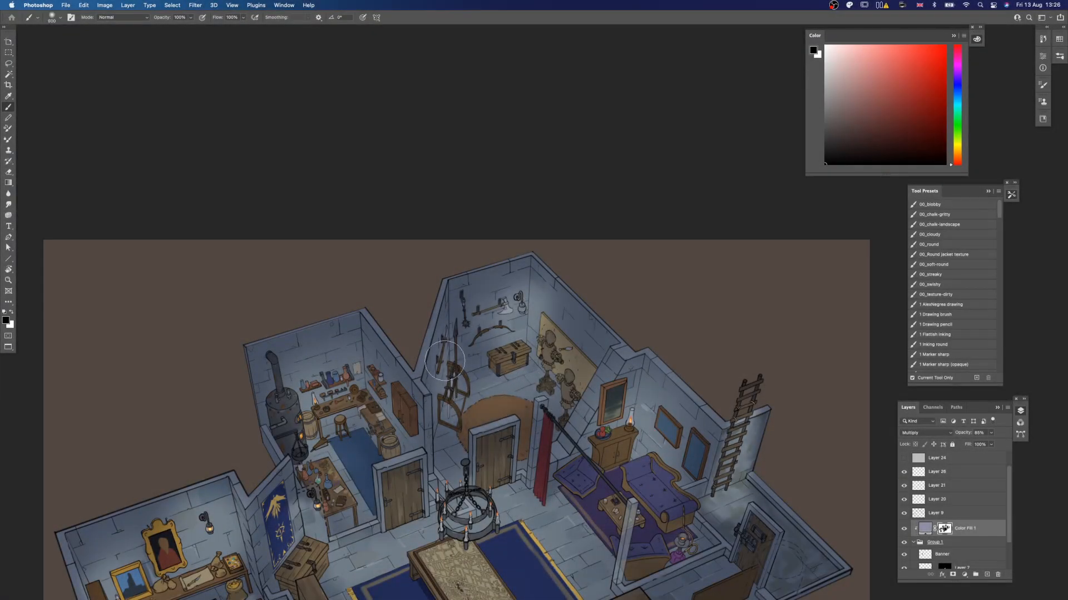
- Paint shadow away in the weapons room on the Color Fill 1 mask with a smaller black brush, with the layer's opacity set to 74%
key("bracketleft")
key("bracketleft")
key("bracketleft")
key("bracketleft")
key("bracketleft")
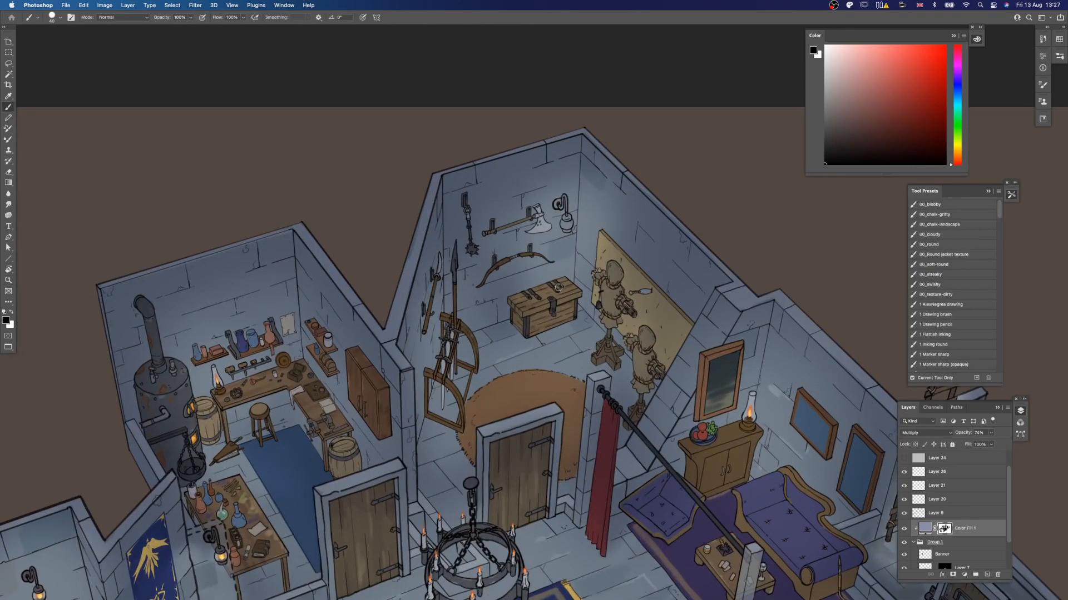
- Paint shadows back in with white on the Color Fill 1 mask around the props and furniture of the back rooms, varying the brush size
key("x")
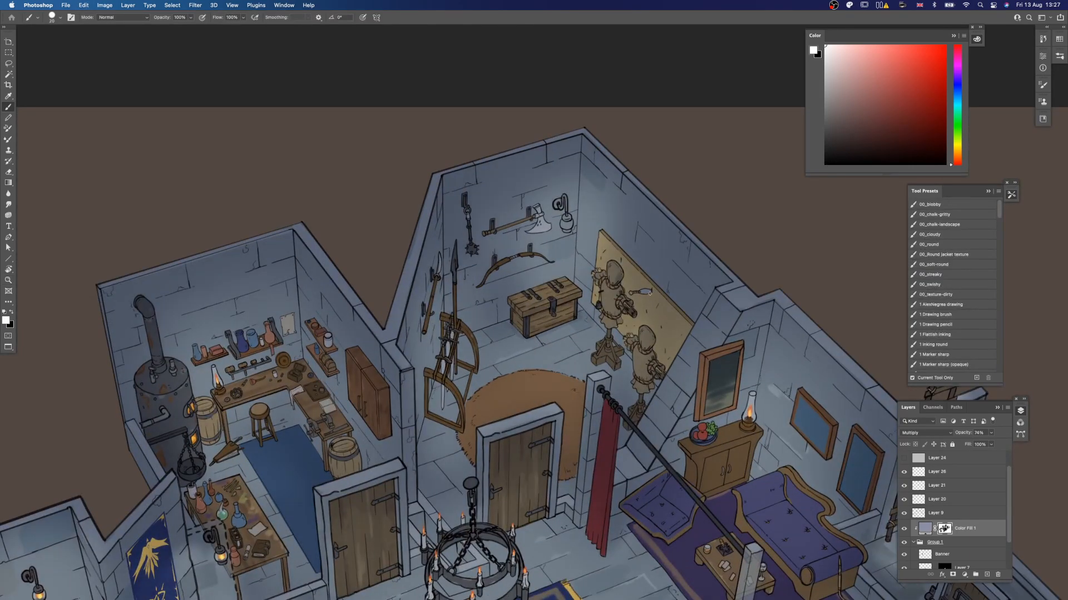
key("bracketleft")
scroll(622, 360, "right", 3)
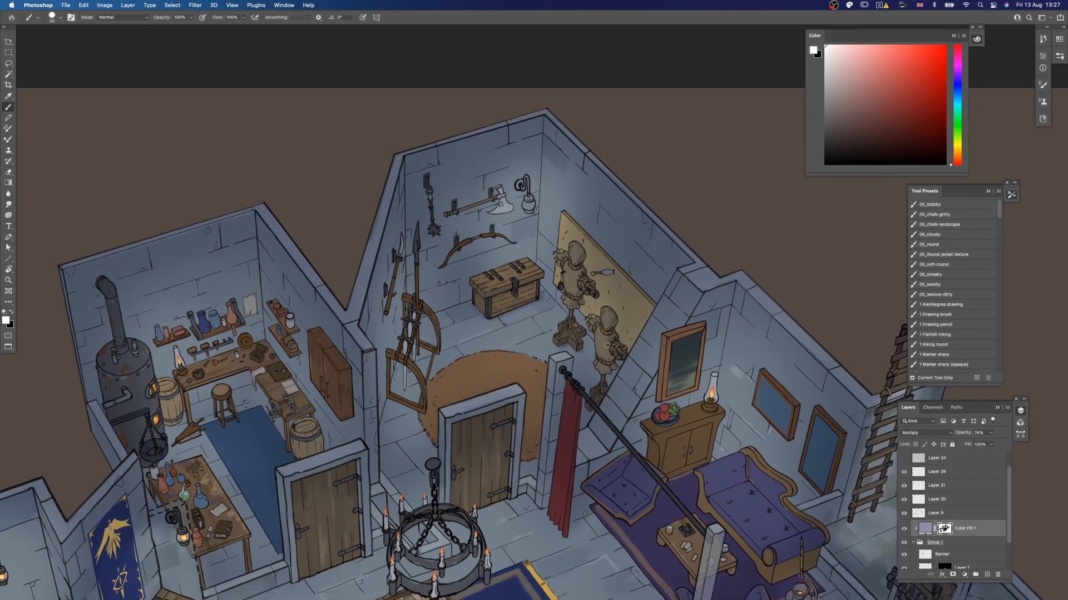
key("bracketleft")
key("bracketright")
key("bracketright")
key("bracketright")
key("bracketright")
key("bracketright")
key("bracketright")
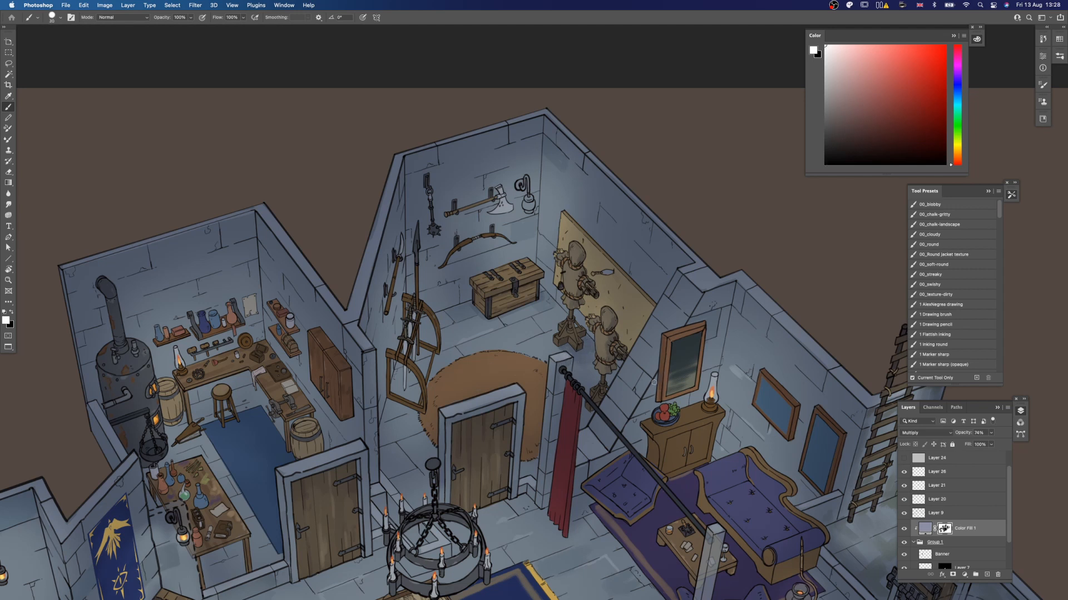
scroll(537, 396, "down", 3)
scroll(537, 396, "right", 3)
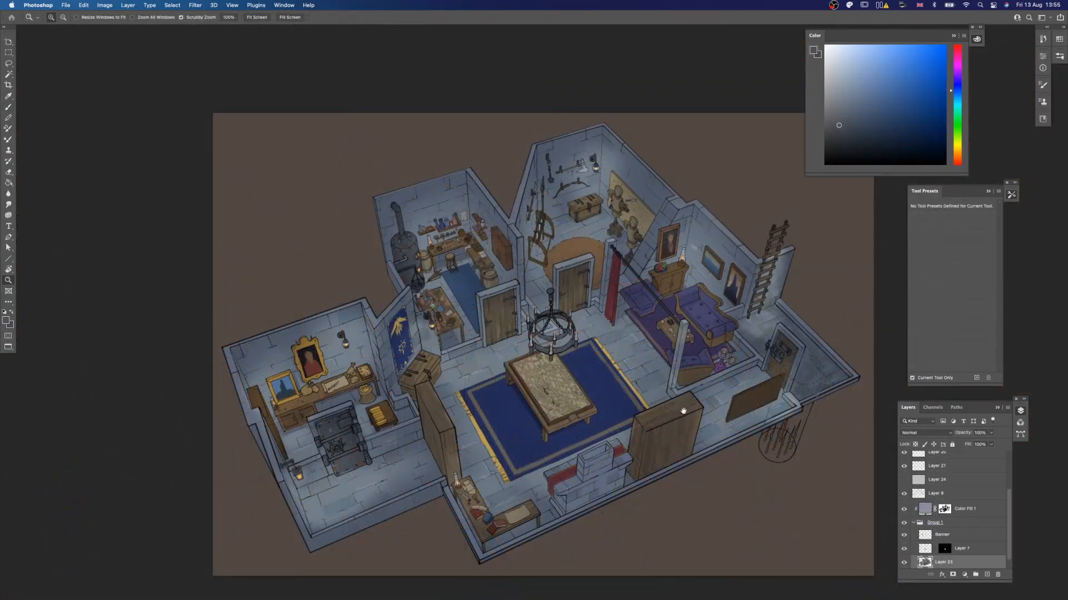
- Load the Color Fill 1 mask as a selection and add a Solid Color fill layer above it in warm orange #bb8f42
left_click_drag(692, 415, 659, 405)
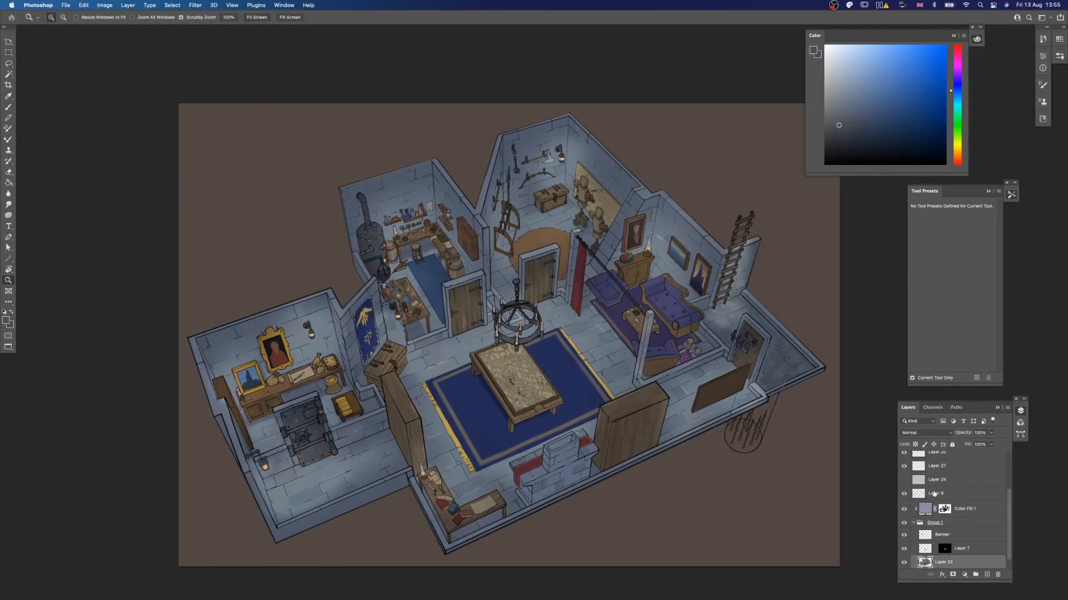
left_click(958, 509)
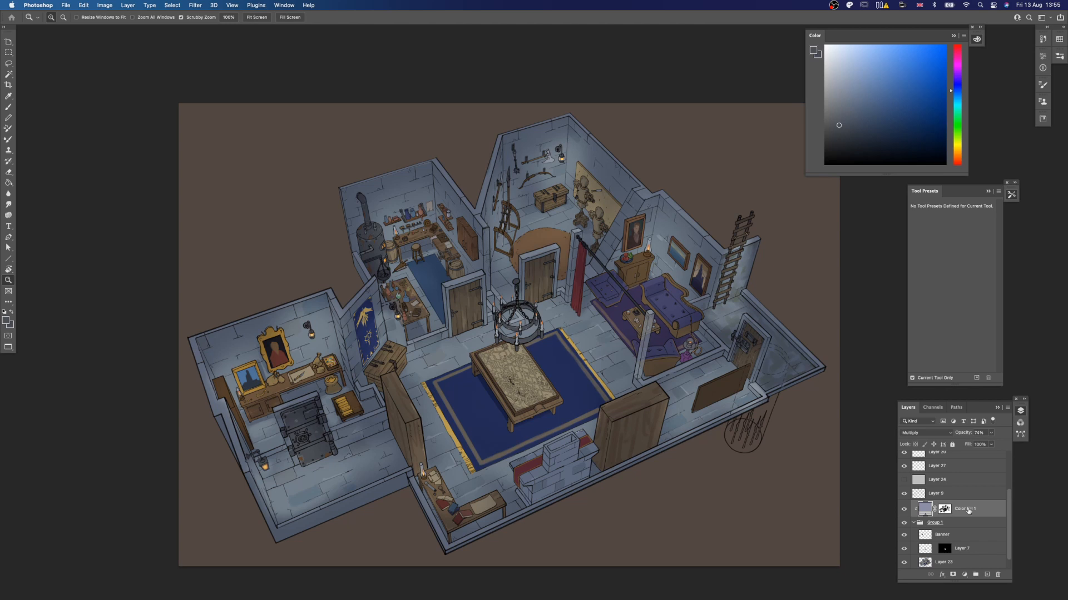
left_click(945, 509, "super")
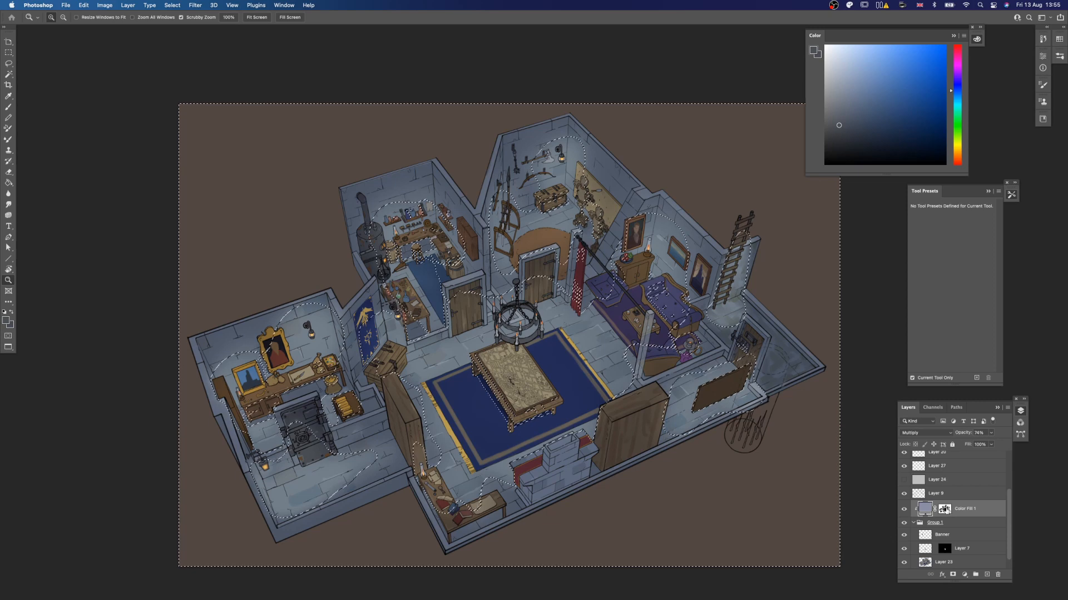
left_click(965, 575)
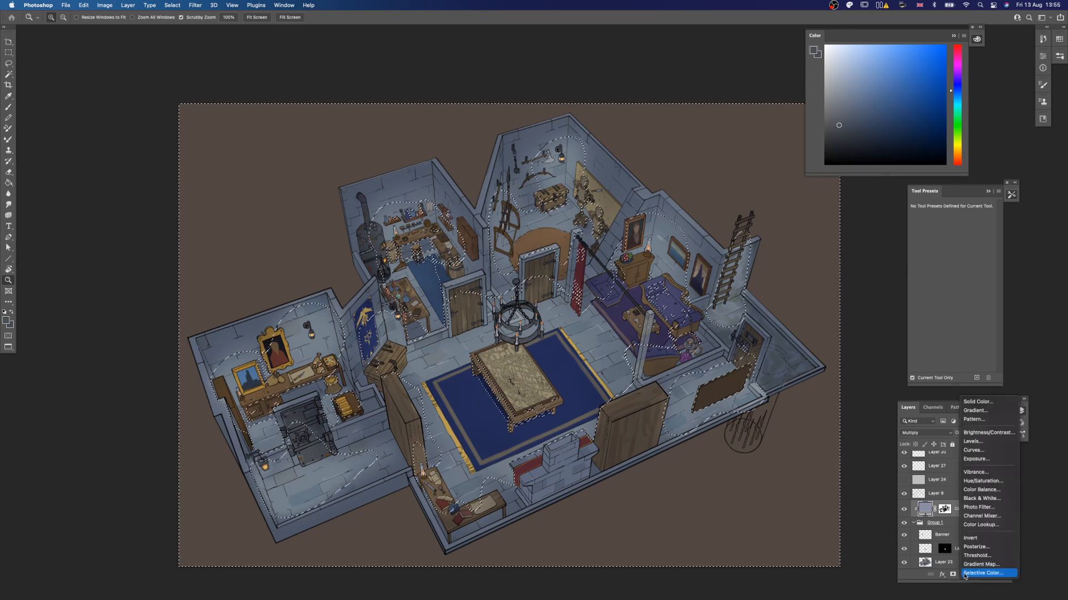
left_click(988, 402)
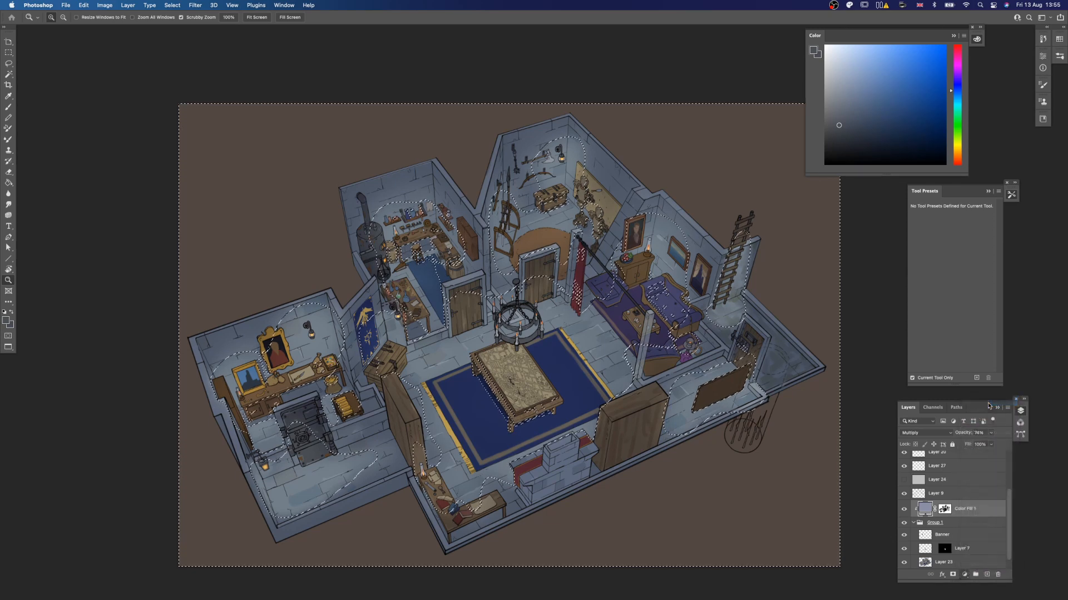
left_click_drag(717, 477, 715, 491)
left_click(668, 423)
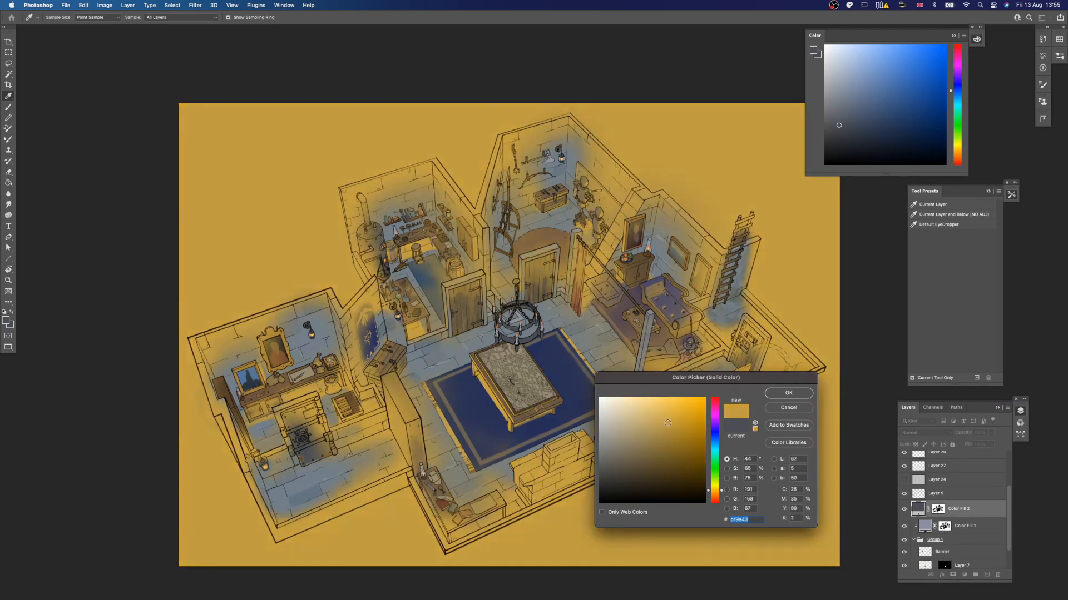
left_click(720, 494)
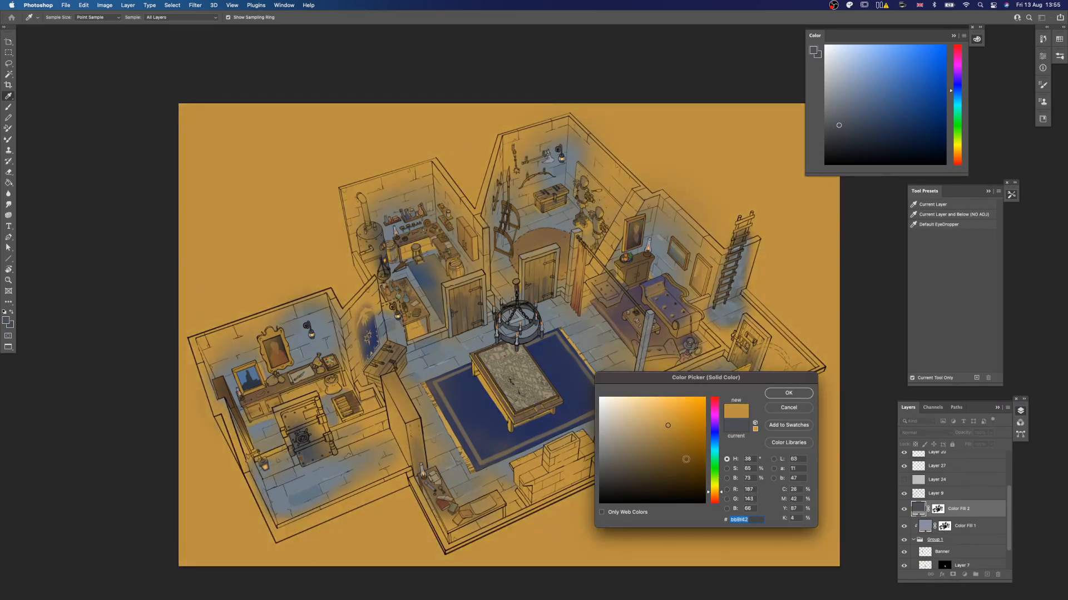
left_click(780, 394)
- Invert the mask of the orange Color Fill 2 layer and clip the layer to the artwork group below
key("z")
key("d")
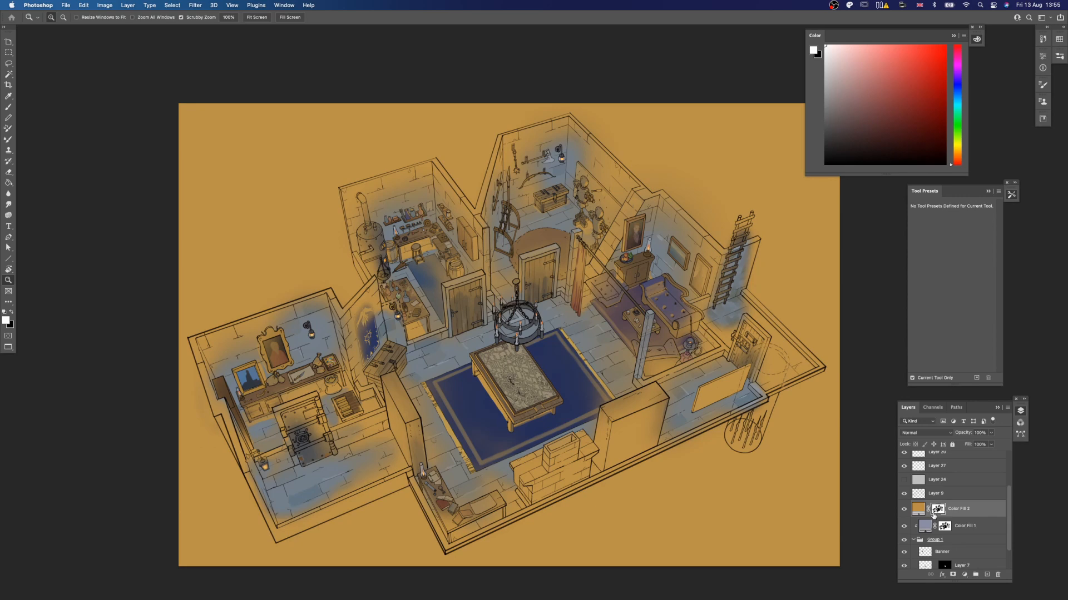
key("super+i")
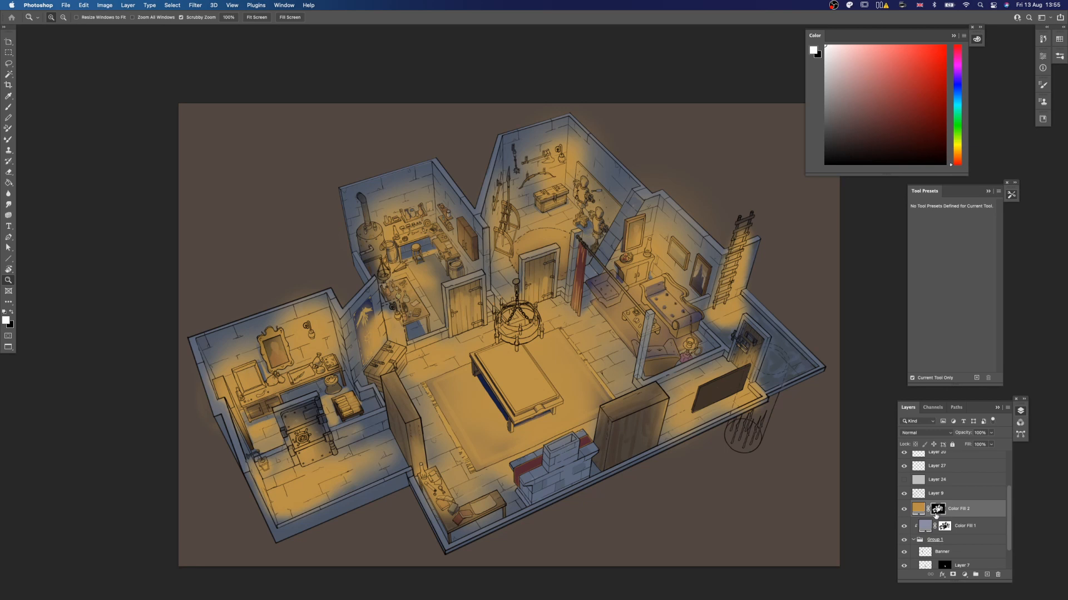
left_click(956, 518, "alt")
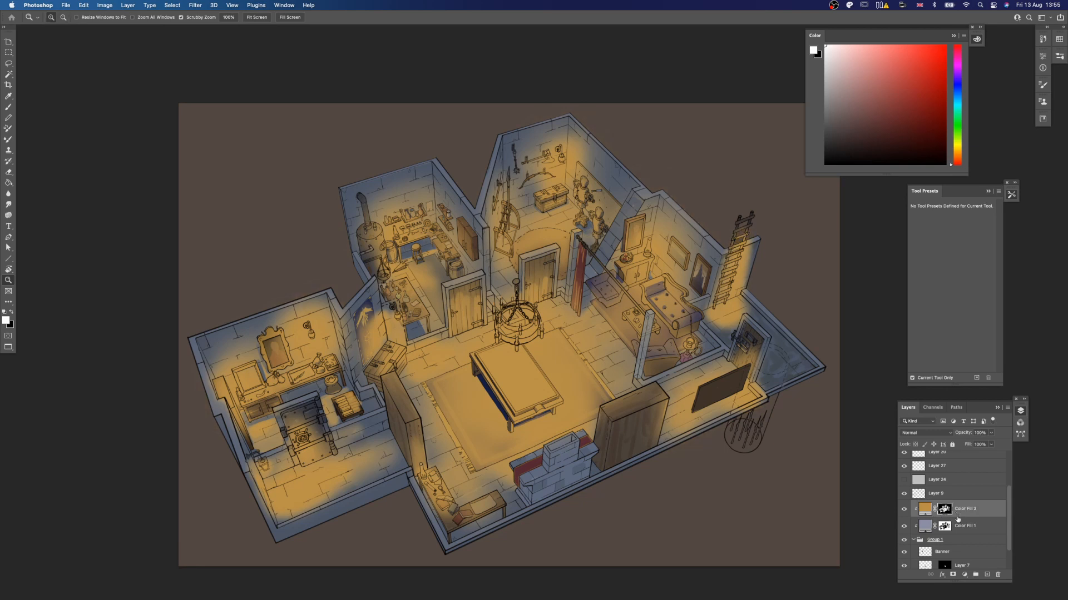
- Set the blend mode of the orange Color Fill 2 layer to Soft Light
left_click(917, 433)
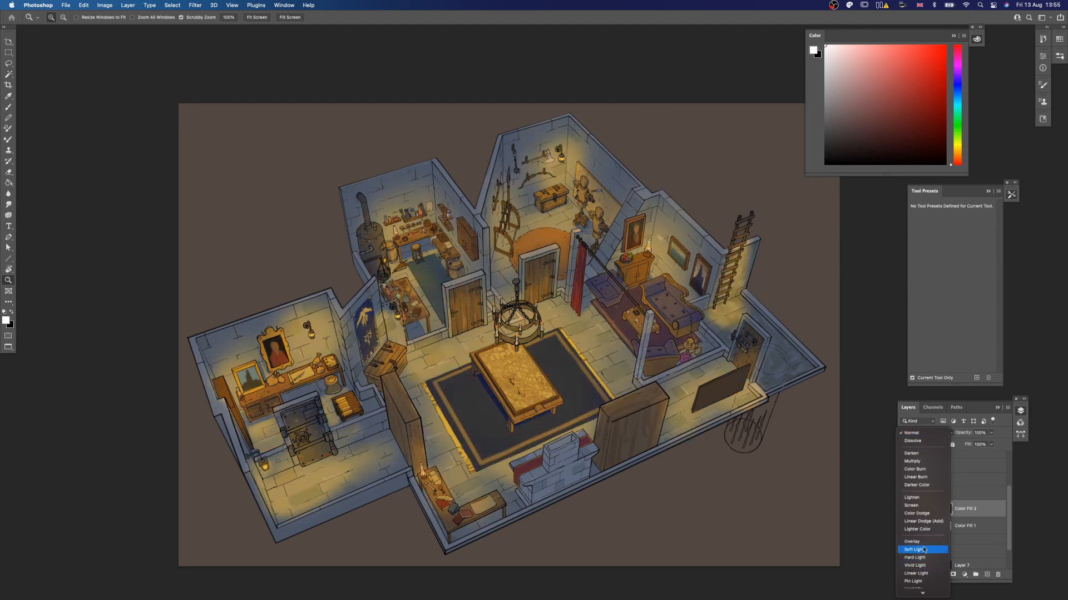
left_click(911, 550)
mouse_move(694, 383)
left_mouse_down()
mouse_move(597, 384)
mouse_move(692, 386)
left_mouse_up()
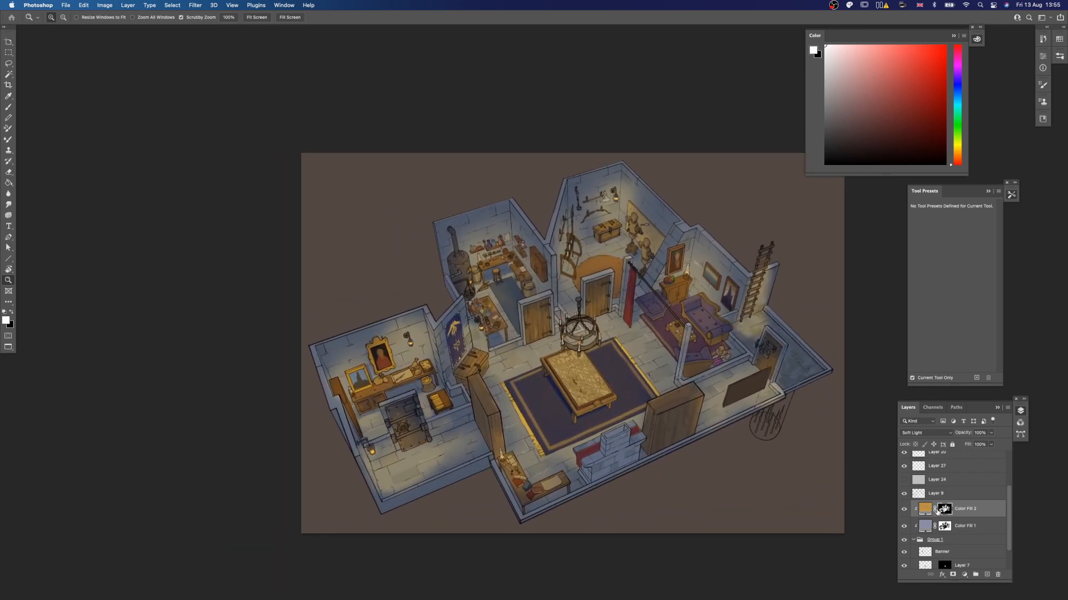
- Show the perspective guides on Layer 5 and sketch the first blue edges of the portrait's frame on Layer 31
left_click_drag(987, 444, 968, 457)
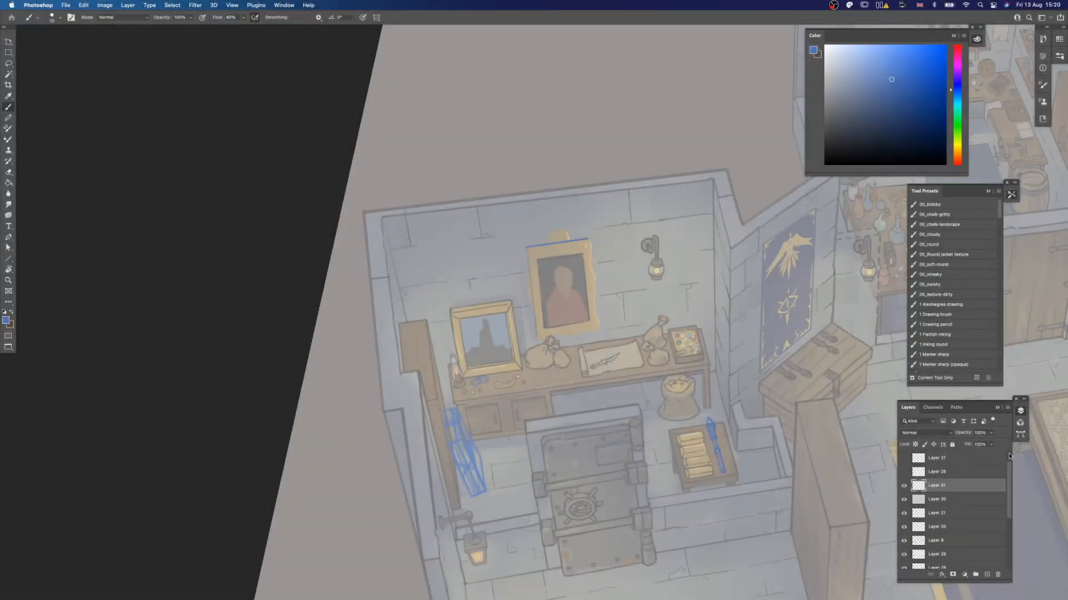
scroll(1005, 457, "up", 1)
left_click(904, 458)
key("r")
mouse_move(523, 250)
left_mouse_down()
mouse_move(512, 248)
mouse_move(574, 228)
left_mouse_up()
key("super+z")
key("r")
mouse_move(497, 275)
left_mouse_down()
mouse_move(507, 274)
mouse_move(501, 295)
left_mouse_up()
- Complete the blue outer outline of the portrait frame on the treasure room wall, following the perspective guides
key("r")
left_click_drag(551, 334, 600, 299)
key("r")
left_click_drag(601, 301, 593, 333)
key("space")
mouse_move(610, 276)
left_mouse_down()
mouse_move(597, 280)
mouse_move(585, 337)
left_mouse_up()
key("e")
key("b")
mouse_move(531, 275)
left_mouse_down()
mouse_move(554, 273)
mouse_move(541, 282)
left_mouse_up()
mouse_move(567, 265)
left_mouse_down()
mouse_move(592, 288)
mouse_move(614, 286)
left_mouse_up()
key("[")
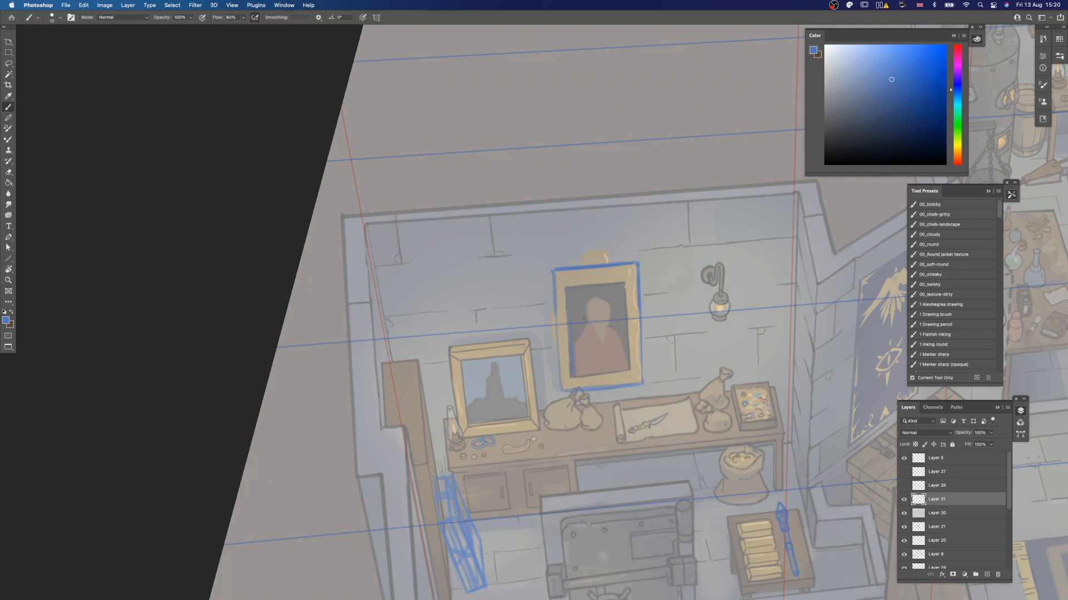
- Outline the portrait frame's inner opening and the rounded ornament above its upper edge in blue
key("r")
left_click_drag(640, 352, 648, 328)
left_click_drag(619, 265, 642, 348)
left_click_drag(586, 367, 642, 348)
key("r")
left_click_drag(630, 316, 624, 335)
left_click_drag(580, 273, 628, 224)
key("space")
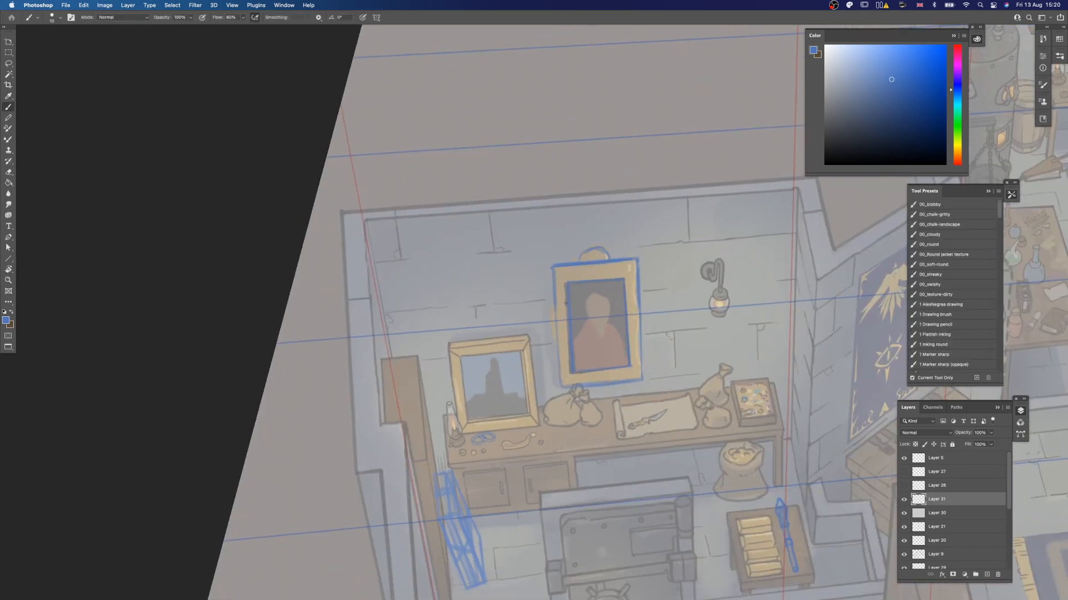
- Rework the side edges of the portrait frame with the brush and clean up its top ornament with the eraser
left_click_drag(551, 307, 558, 345)
left_click_drag(640, 294, 644, 332)
key("super+z")
mouse_move(639, 295)
left_mouse_down()
mouse_move(641, 335)
mouse_move(633, 286)
left_mouse_up()
key("space")
key("e")
key("super+z")
key("super+z")
key("b")
key("e")
left_click_drag(580, 248, 605, 247)
key("space")
key("b")
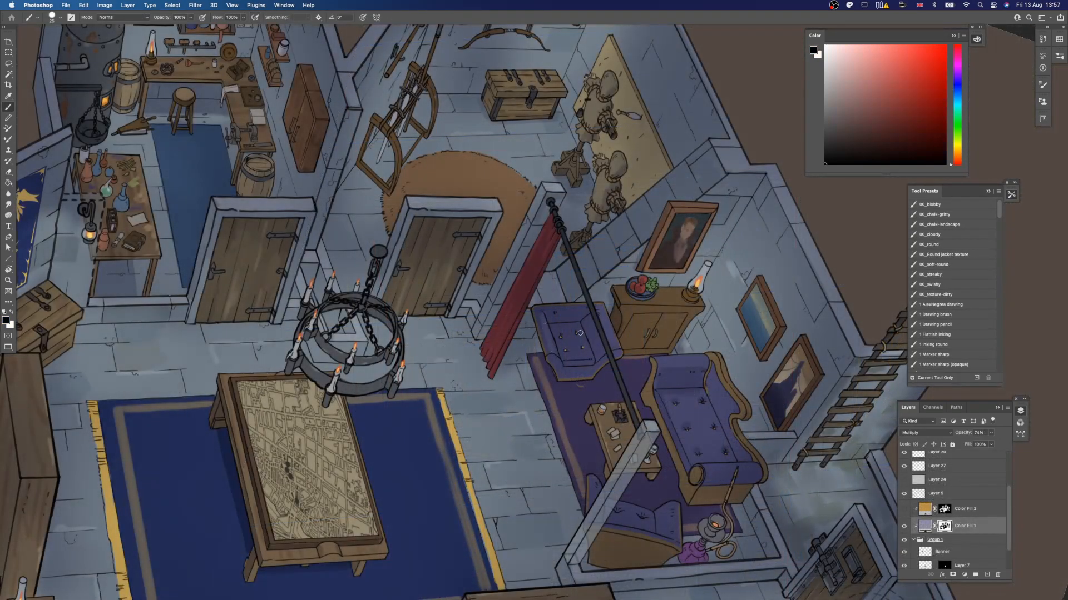
- Paint shadows in white on the Color Fill 1 mask around the lounge furniture, with the orange light layer shown again
key("x")
key("r")
left_click_drag(568, 389, 601, 364)
key("space")
mouse_move(566, 398)
left_mouse_down()
mouse_move(561, 412)
mouse_move(590, 347)
mouse_move(582, 439)
mouse_move(529, 444)
left_mouse_up()
key("r")
key("r")
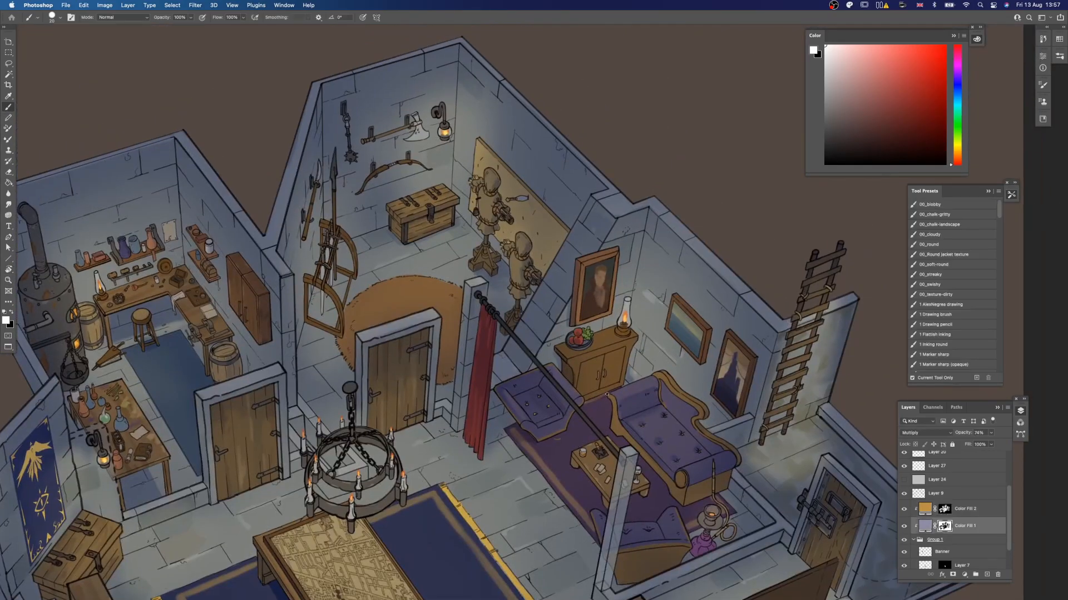
key("bracketleft")
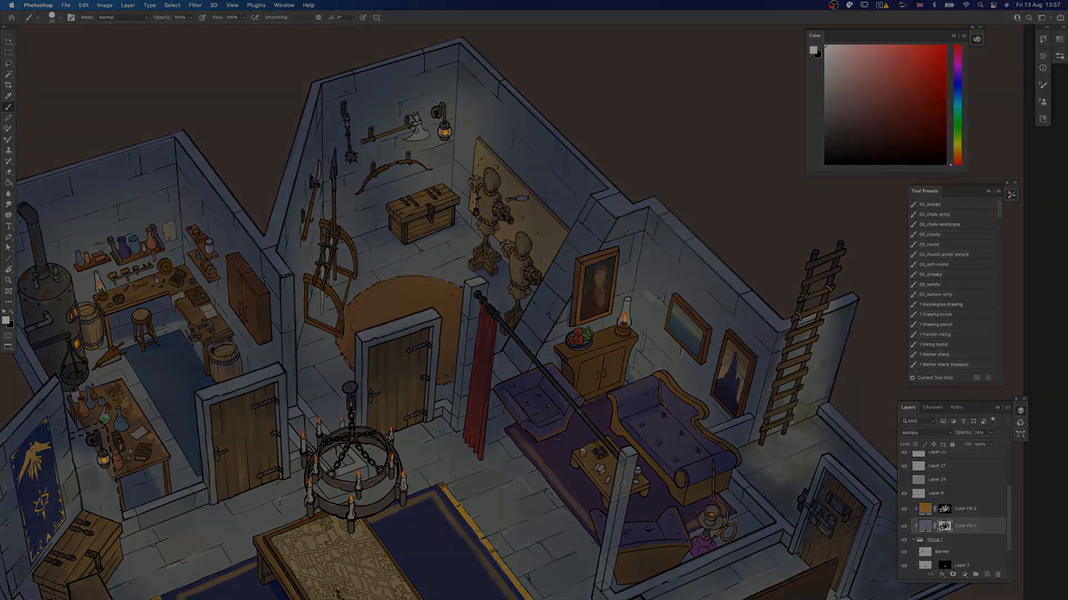